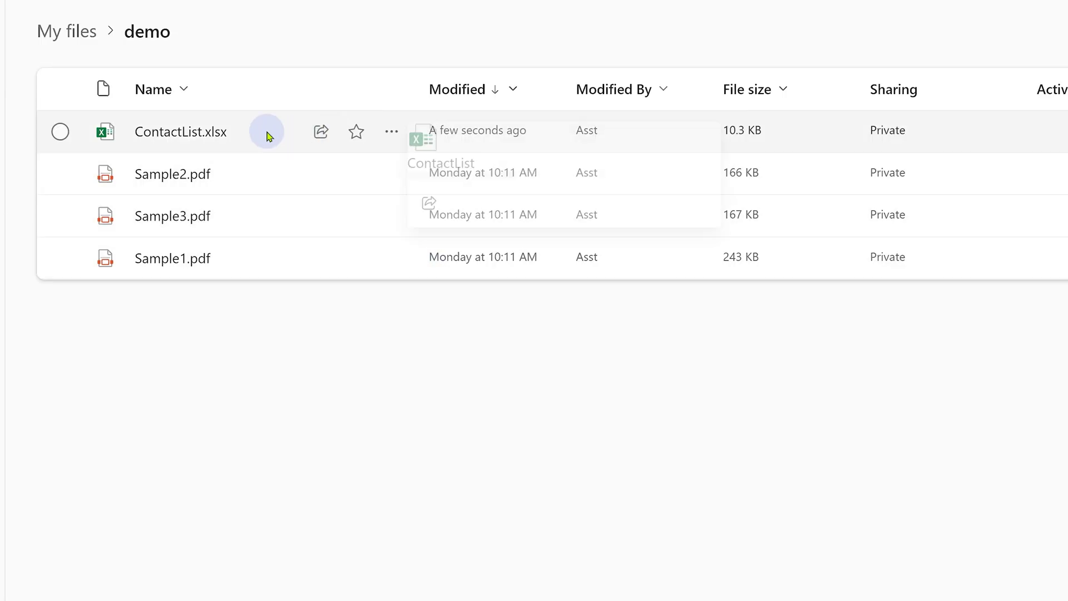
Review ContactList.xlsx and Sample1–3.pdf in the OneDrive demo folder, then open Power Automate's Create page.
mouse_move(250, 172)
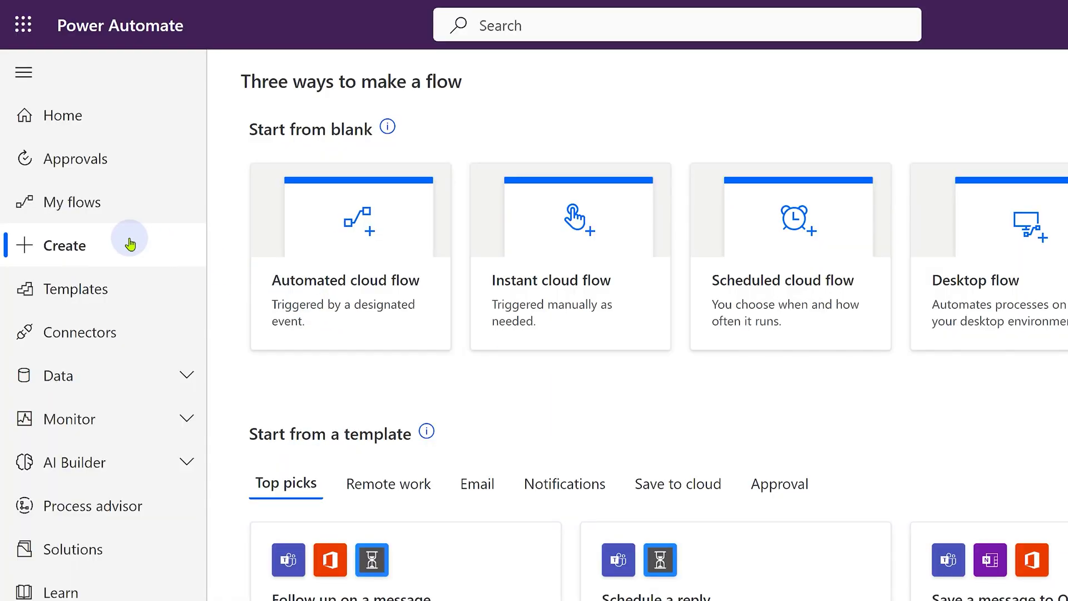
Create an instant cloud flow with the 'Manually trigger a flow' trigger.
click(548, 317)
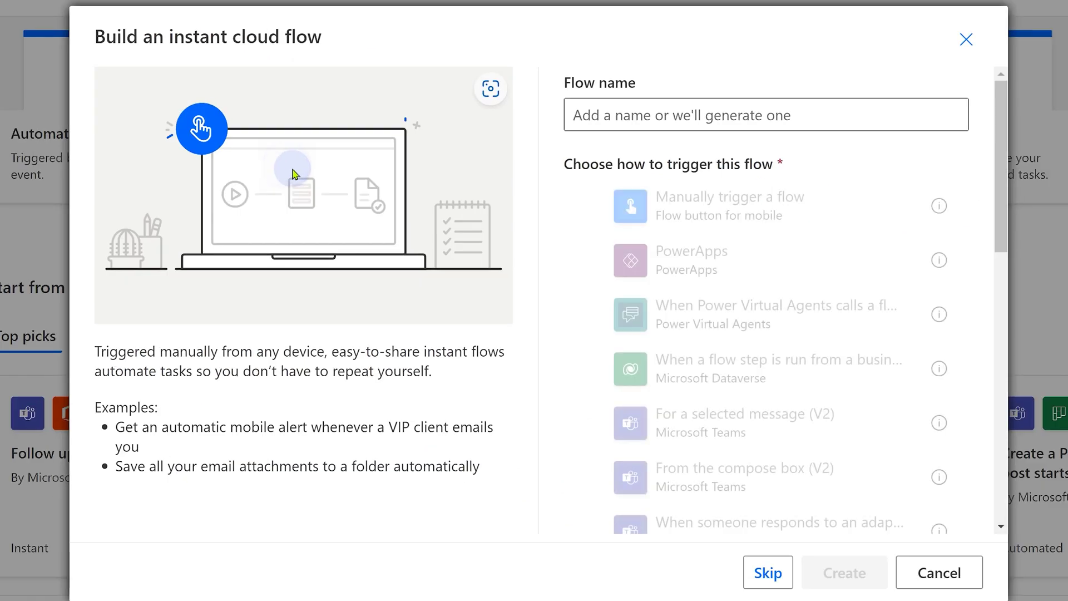
click(765, 232)
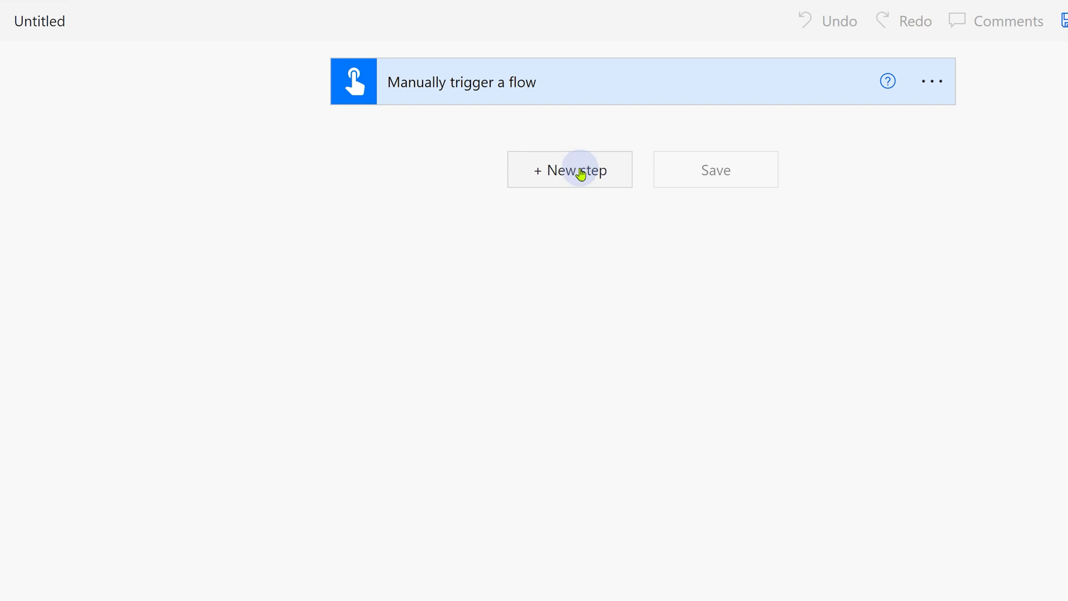
Add an Excel Online 'Get a row' action using OneDrive for Business and the OneDrive library.
click(580, 173)
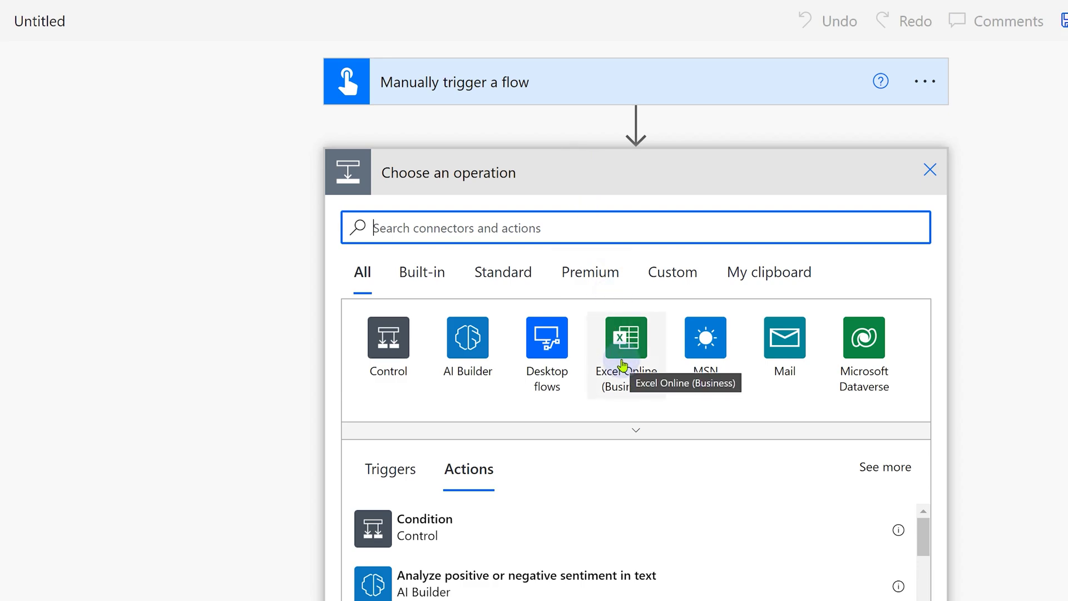
click(623, 365)
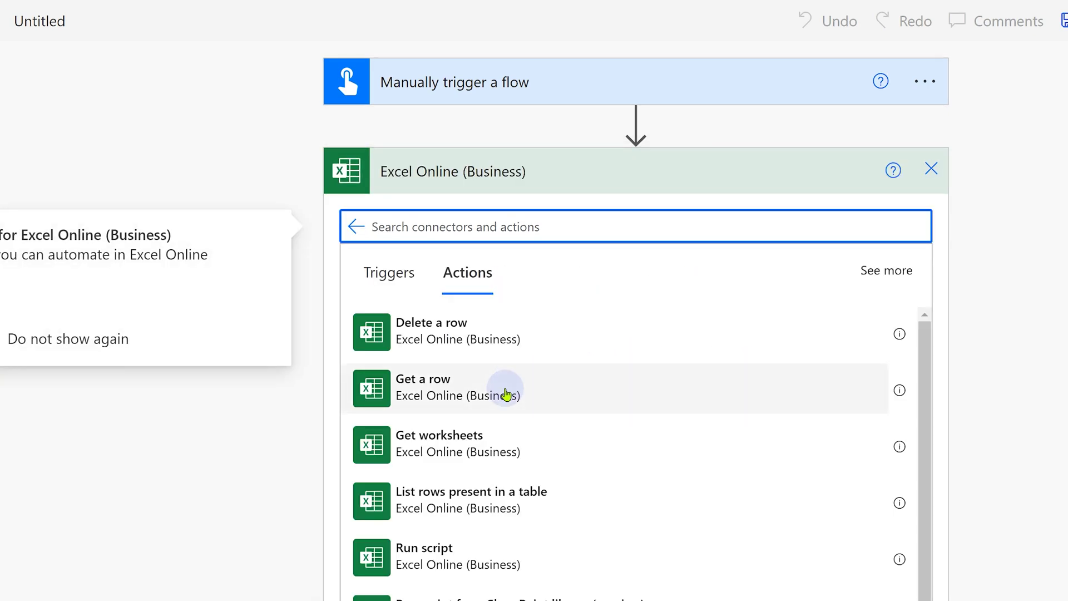
click(506, 388)
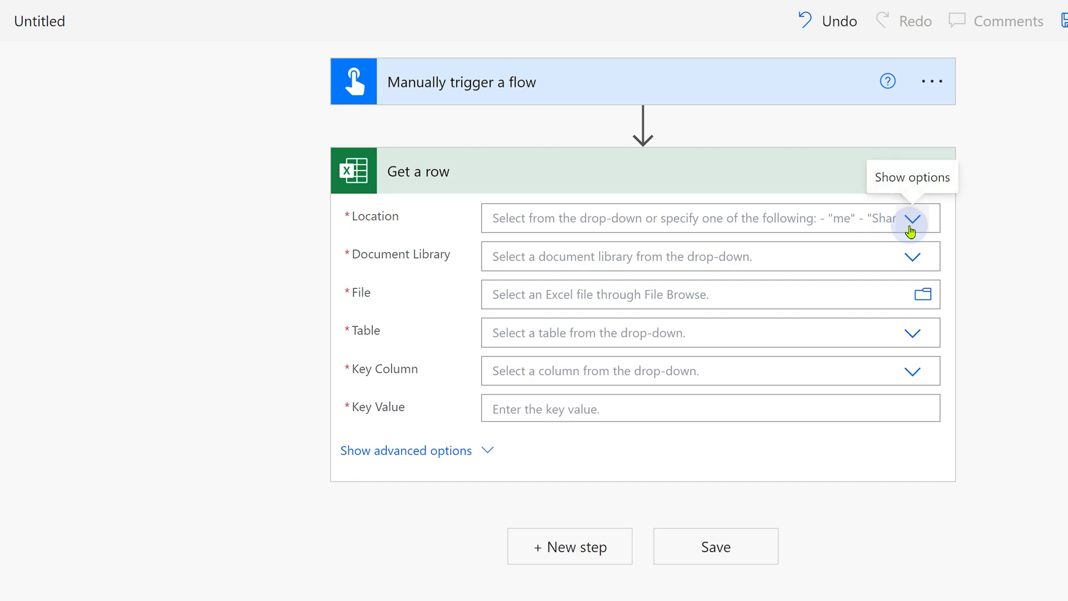
click(910, 231)
click(832, 254)
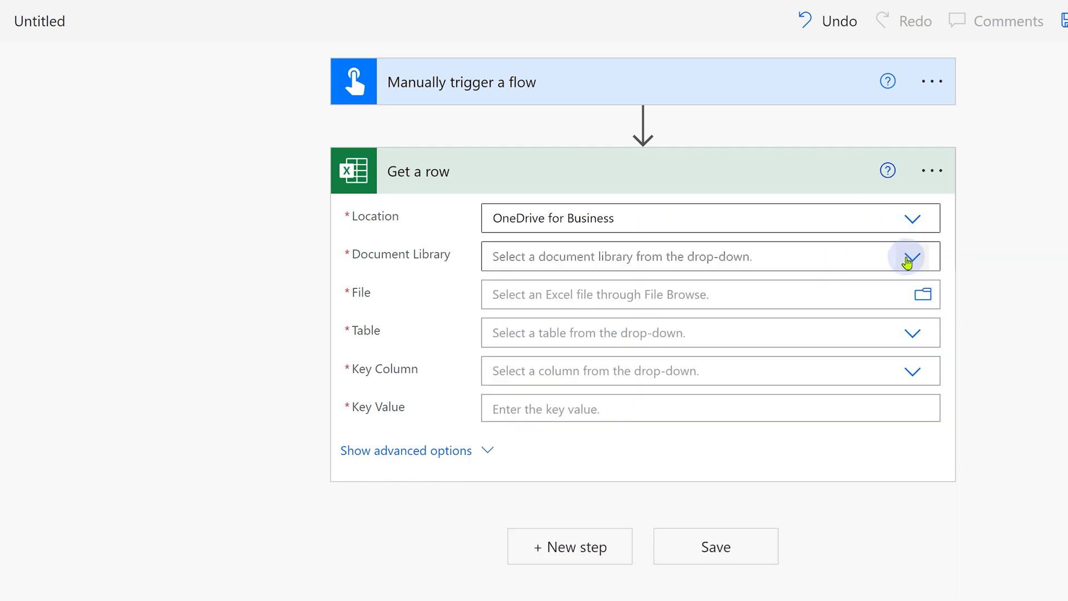
click(907, 260)
click(870, 290)
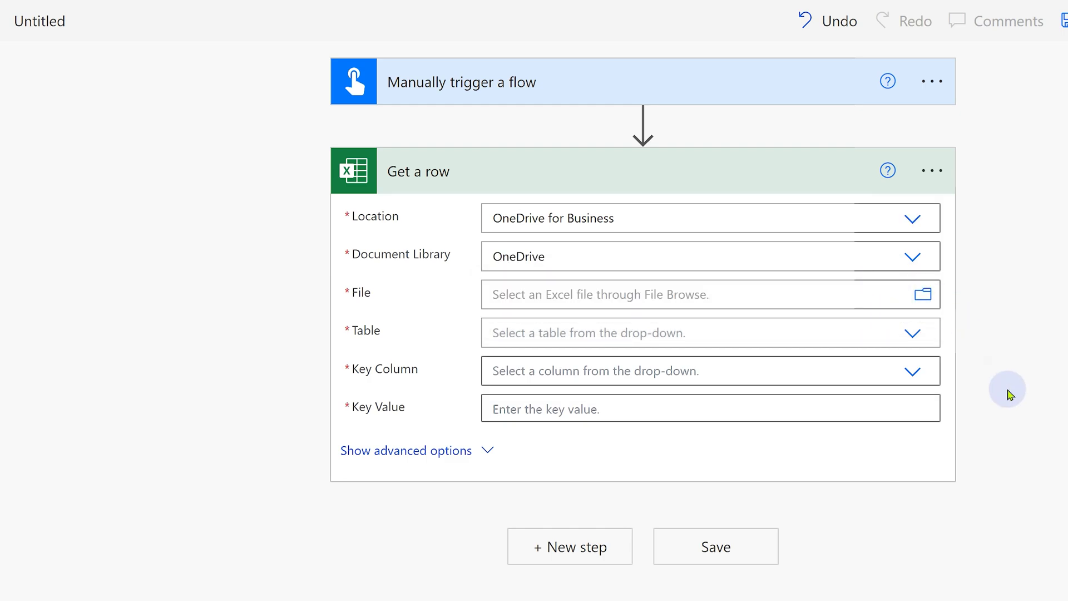
Read from the settings table, keyed on the item column with value 'path'.
scroll(1033, 434, up, 5)
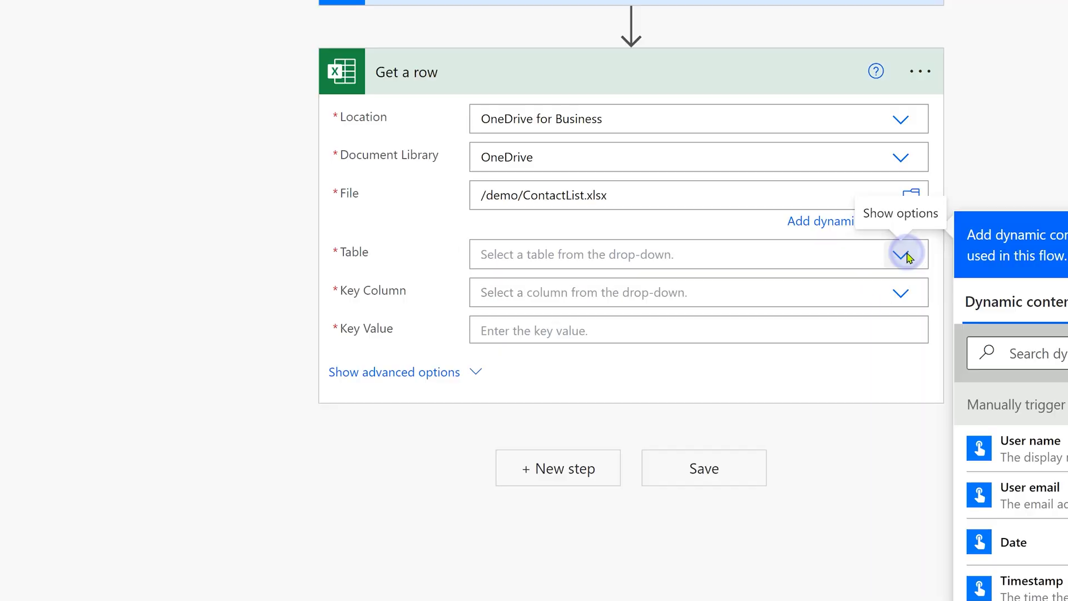
click(906, 256)
click(741, 288)
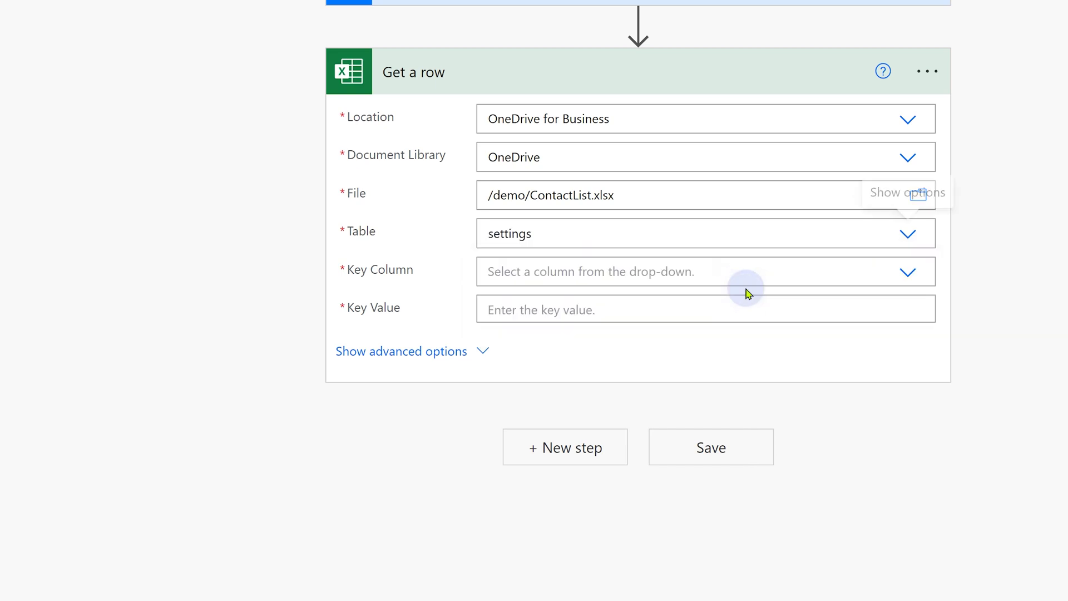
click(914, 281)
click(563, 300)
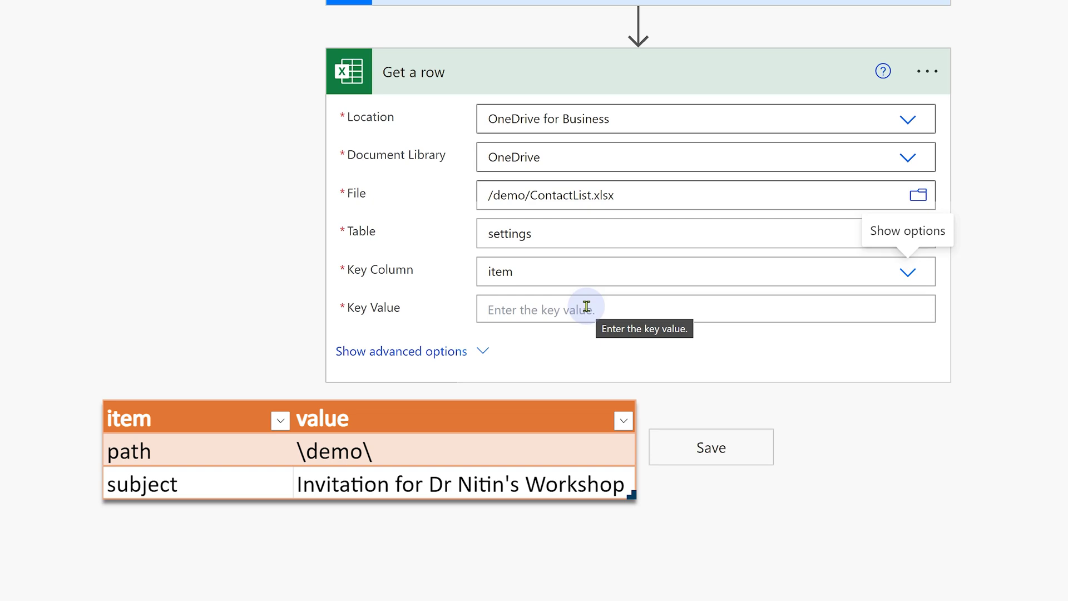
click(586, 307)
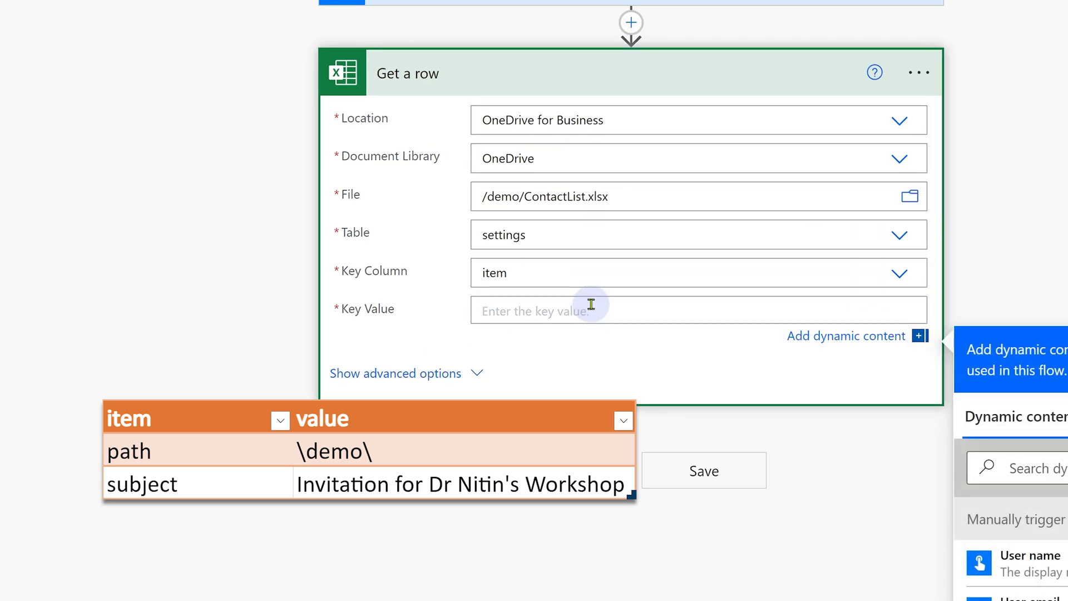
text(path)
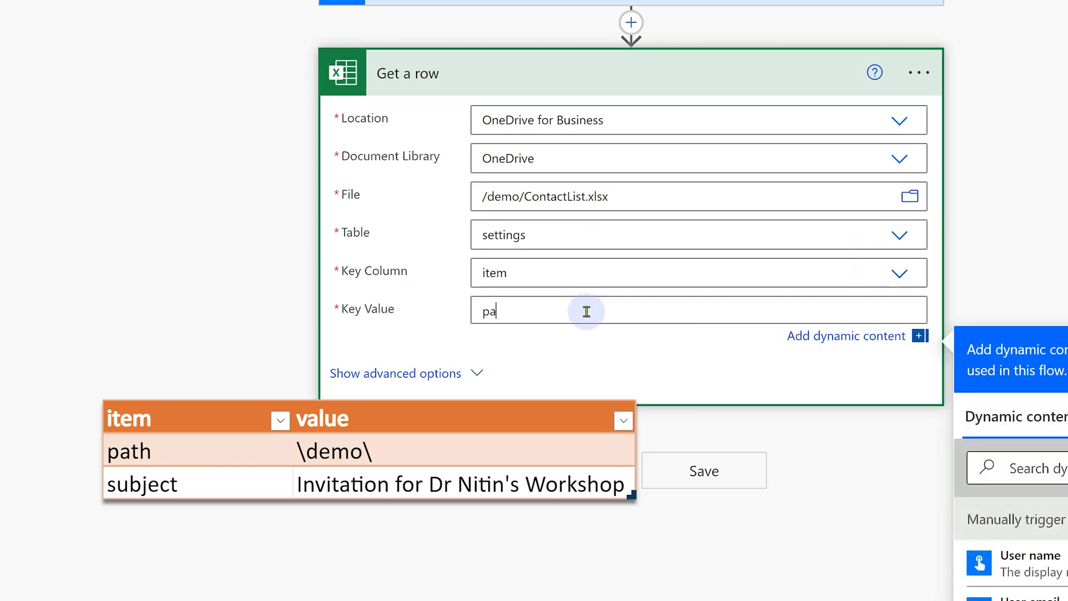
Rename the action to 'Get folder path' and copy it to the clipboard.
click(918, 73)
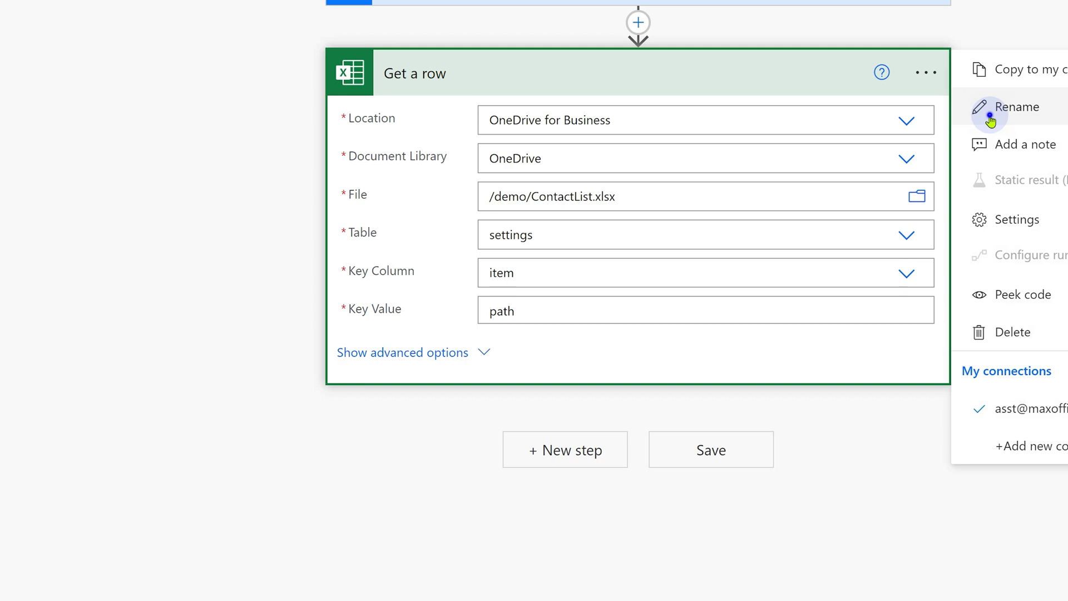
click(990, 117)
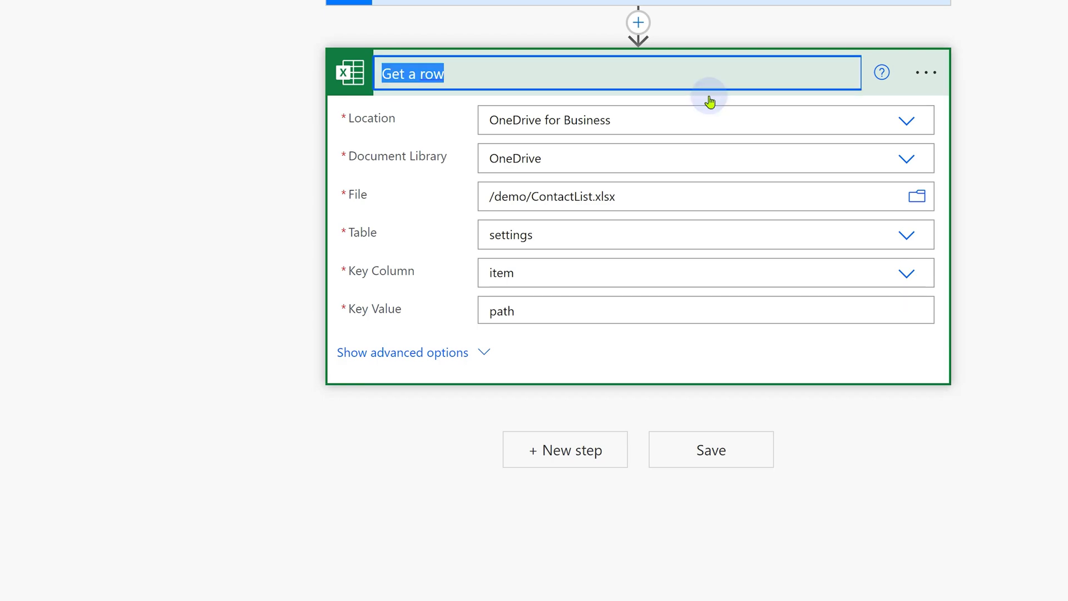
text(Get folder path)
click(698, 400)
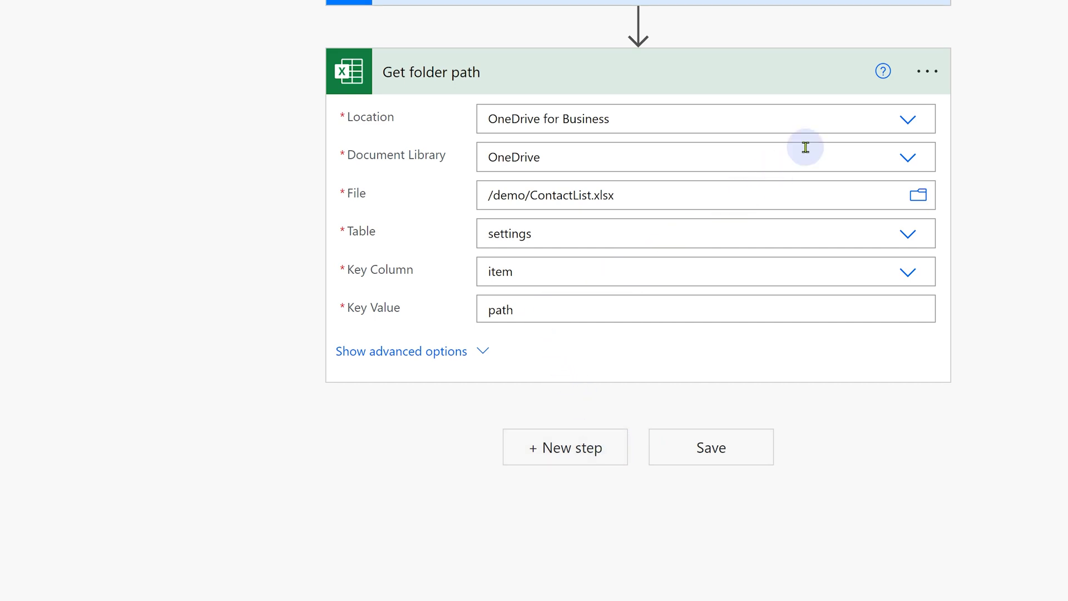
click(926, 73)
click(1029, 76)
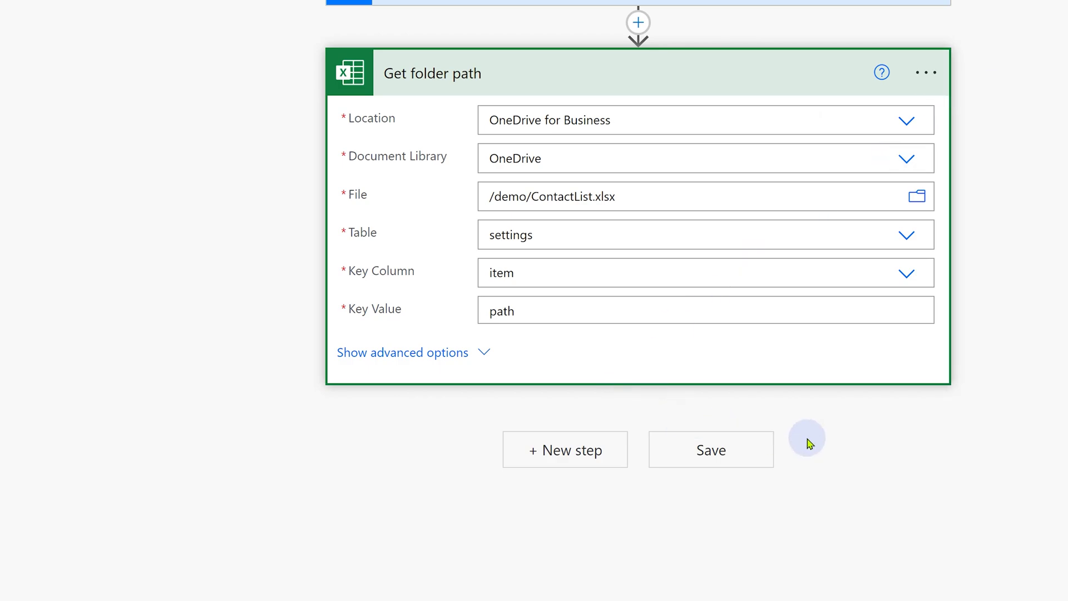
Paste a copy of Get folder path named 'Get Subject' with key value 'subject'.
click(607, 452)
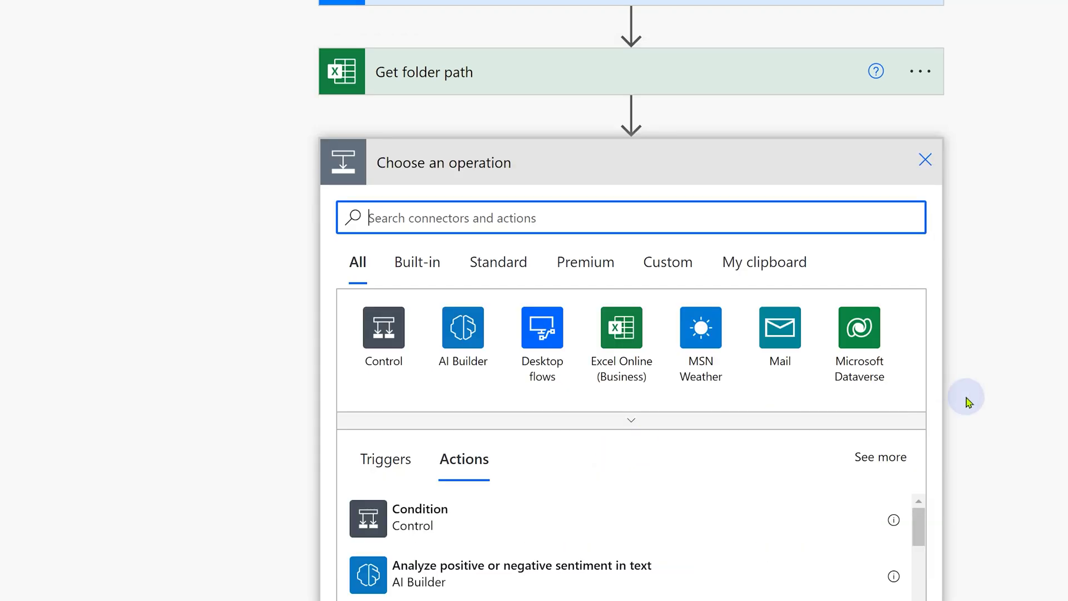
scroll(965, 401, down, 3)
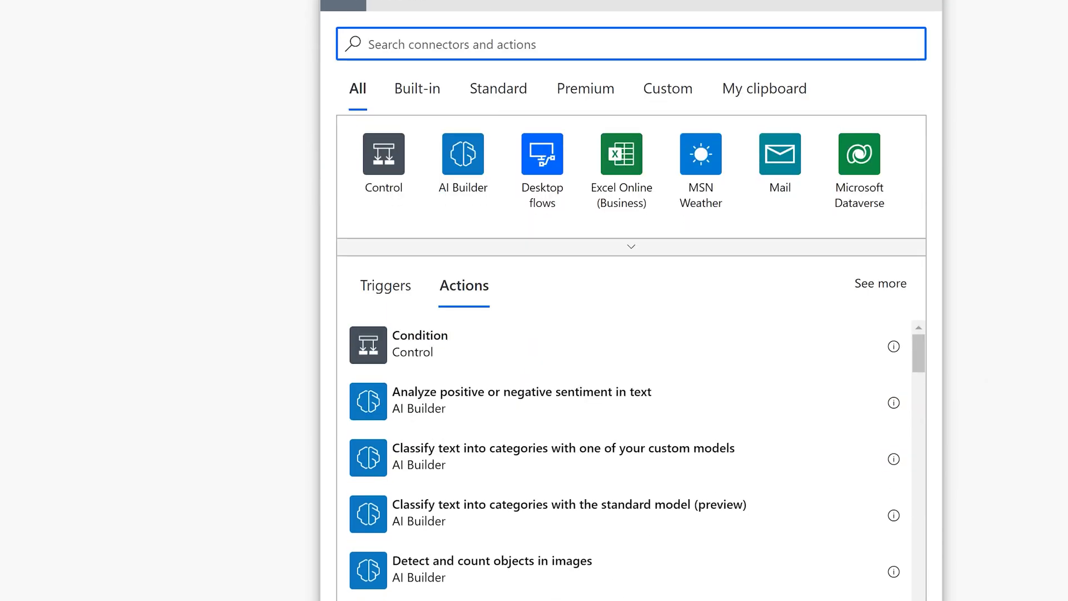
click(785, 93)
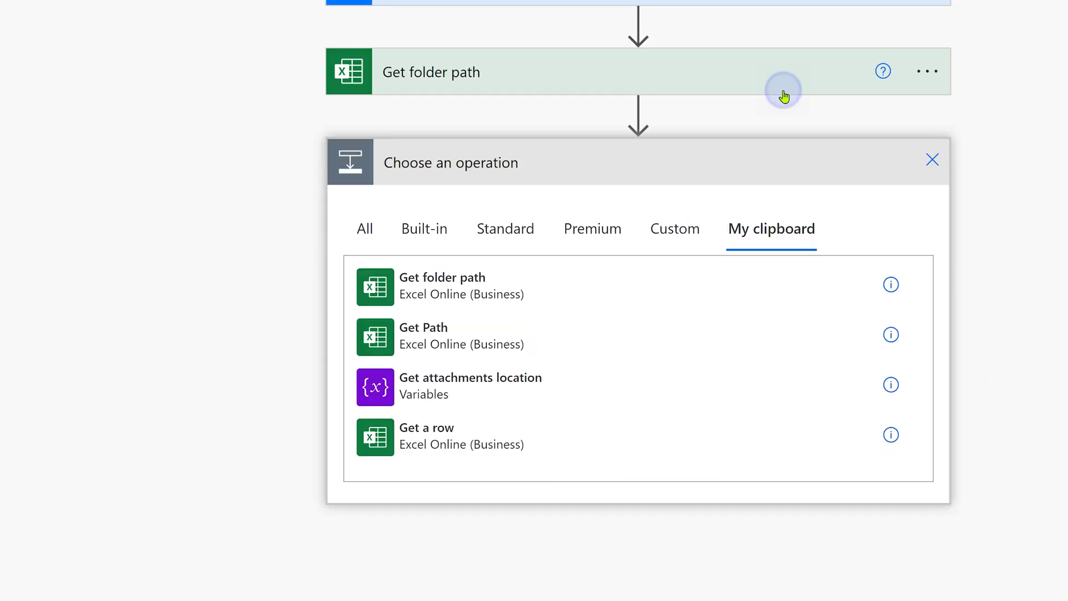
click(461, 285)
click(586, 178)
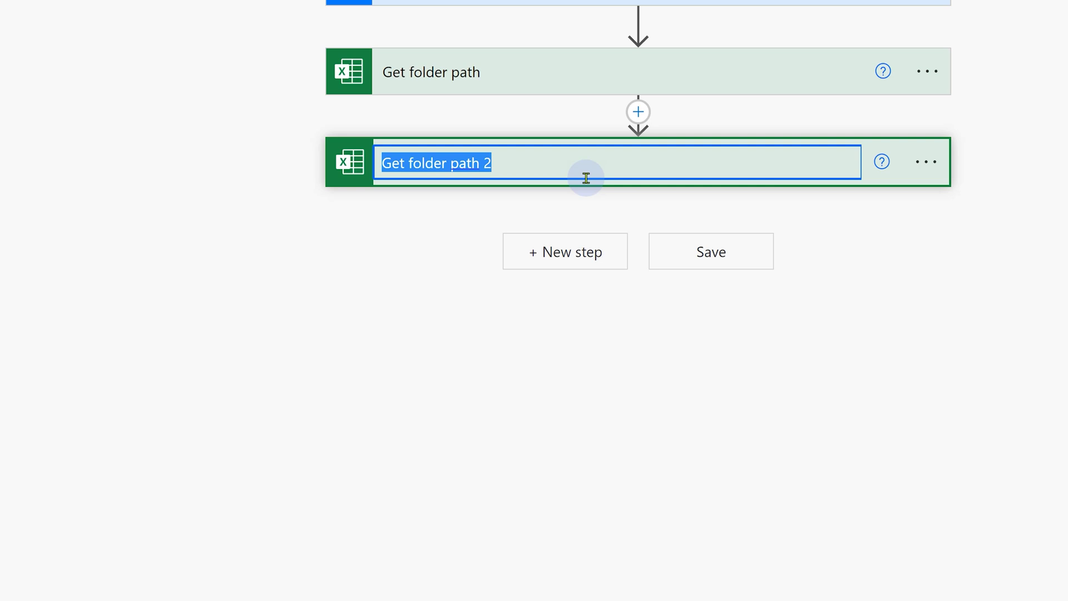
text(Get Sub)
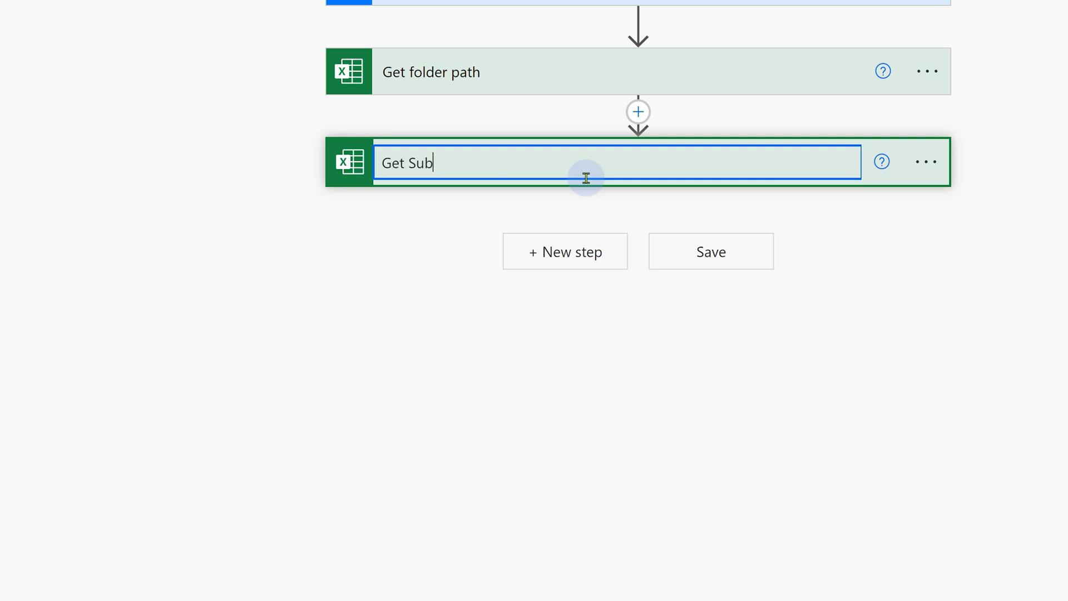
text(ject)
click(1011, 329)
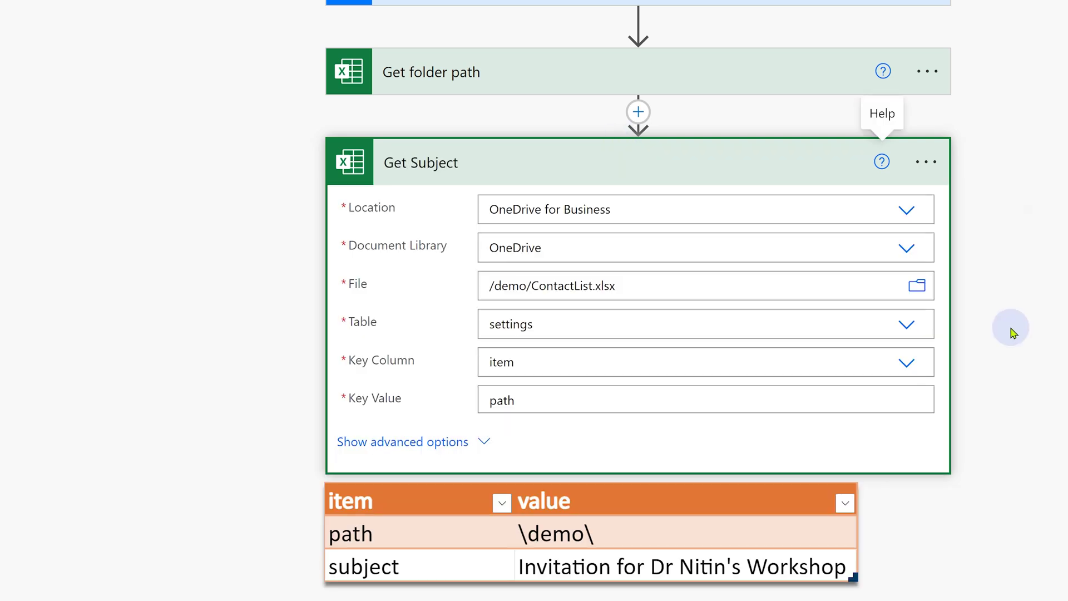
drag(665, 398, 461, 399)
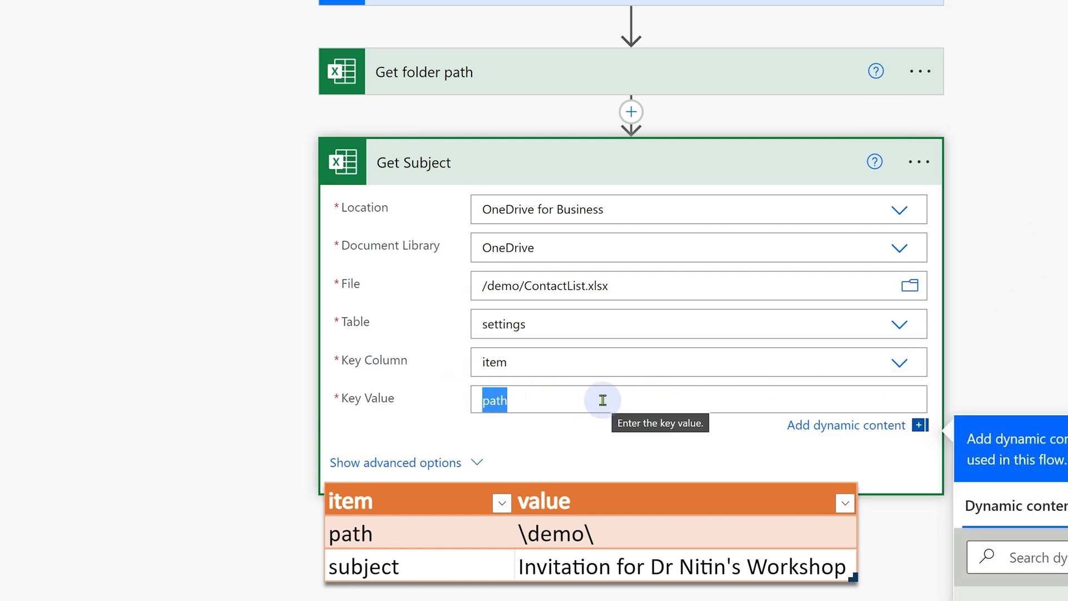
text(subject)
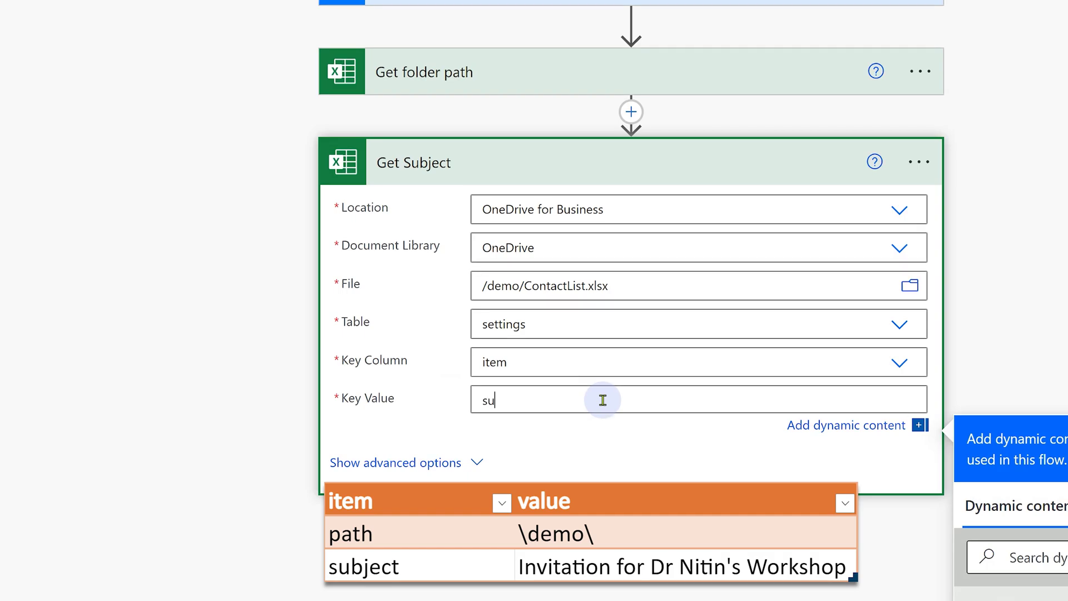
click(1049, 336)
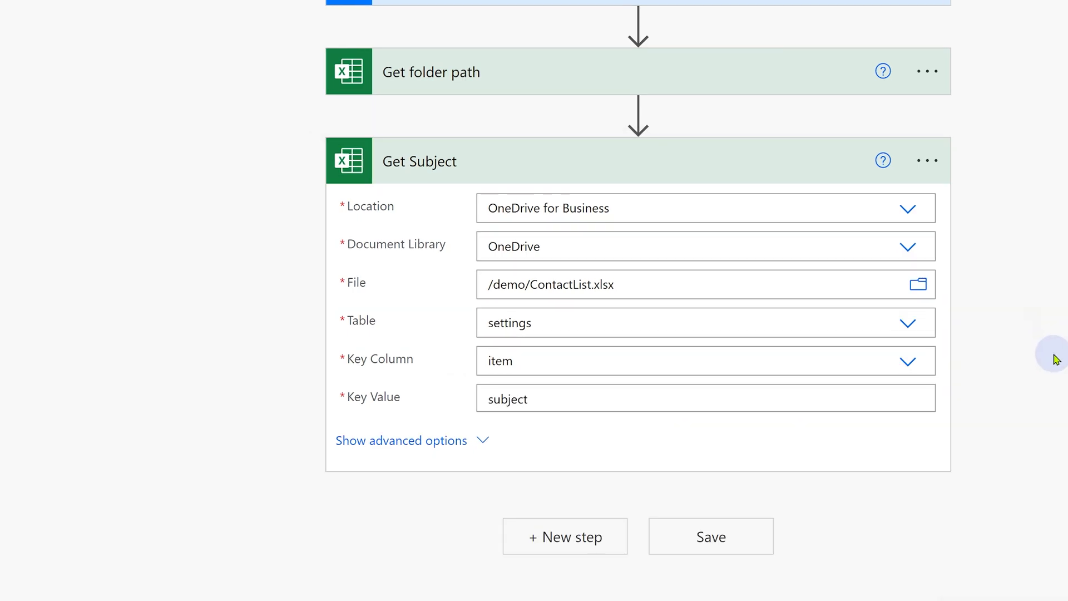
Add an Excel 'List rows present in a table' action on /demo/ContactList.xlsx, contacts table.
click(555, 535)
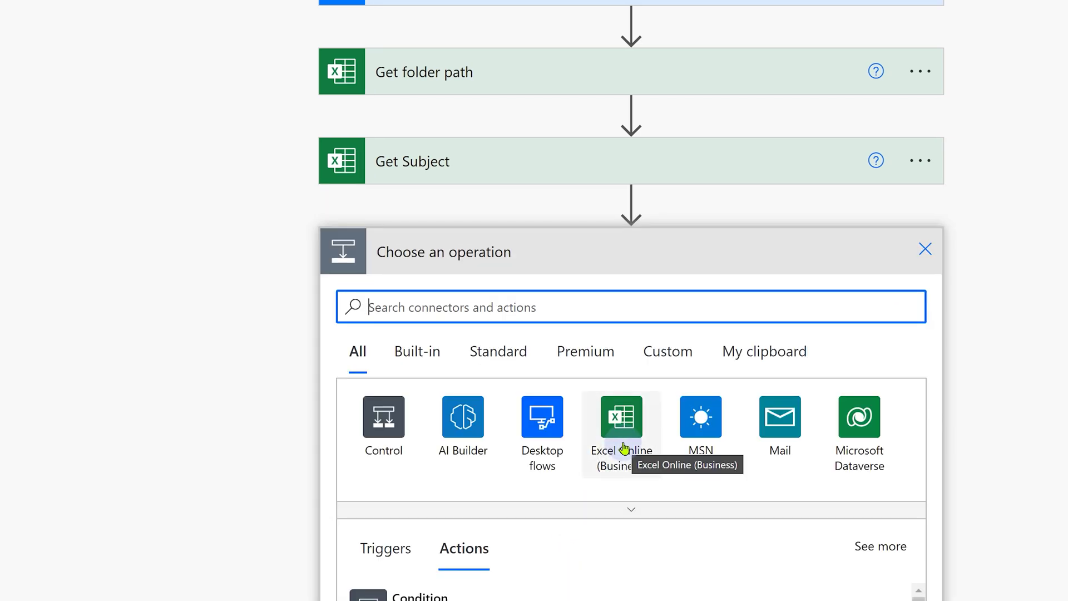
click(625, 447)
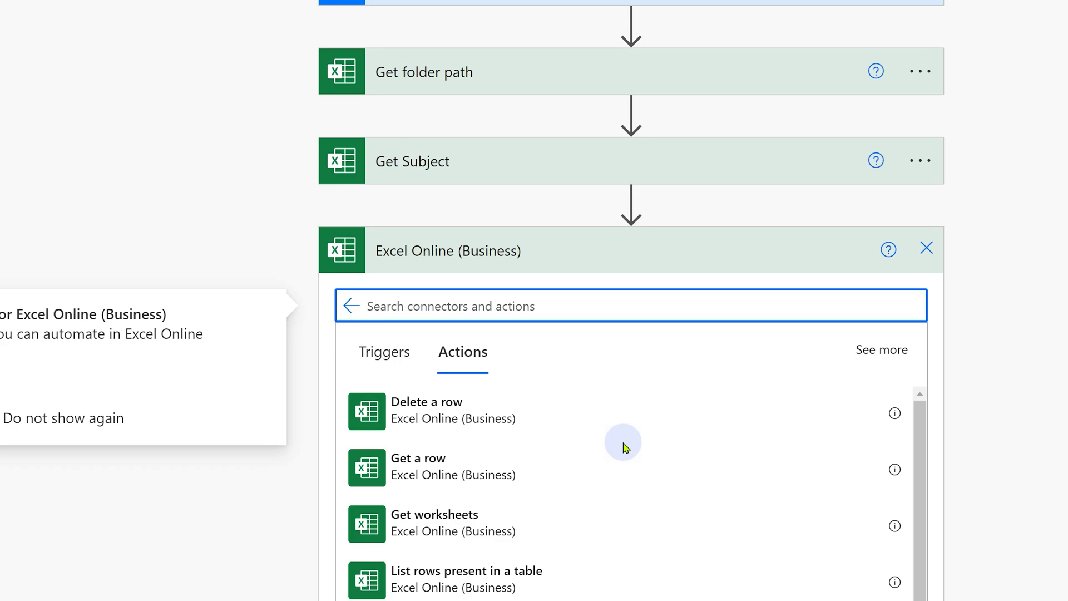
scroll(456, 576, down, 3)
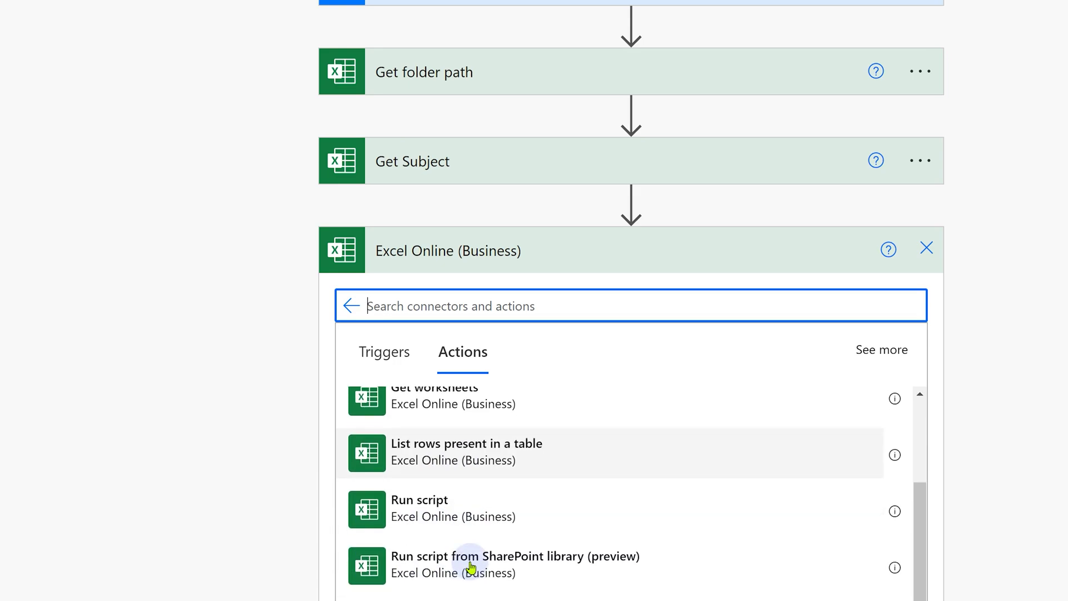
click(491, 464)
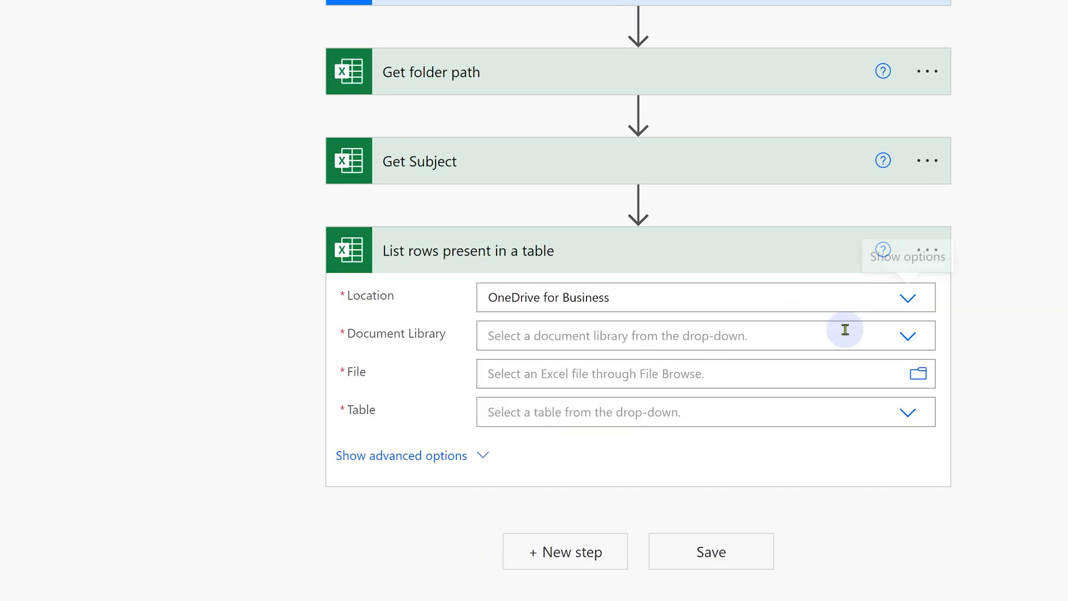
click(839, 332)
click(665, 367)
click(918, 374)
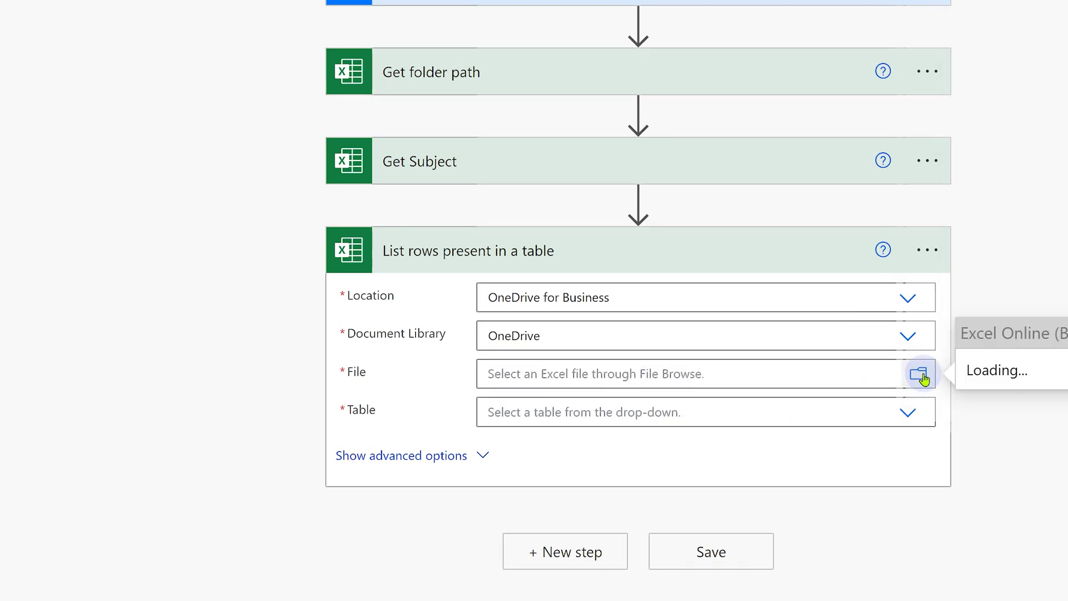
click(1015, 319)
click(998, 362)
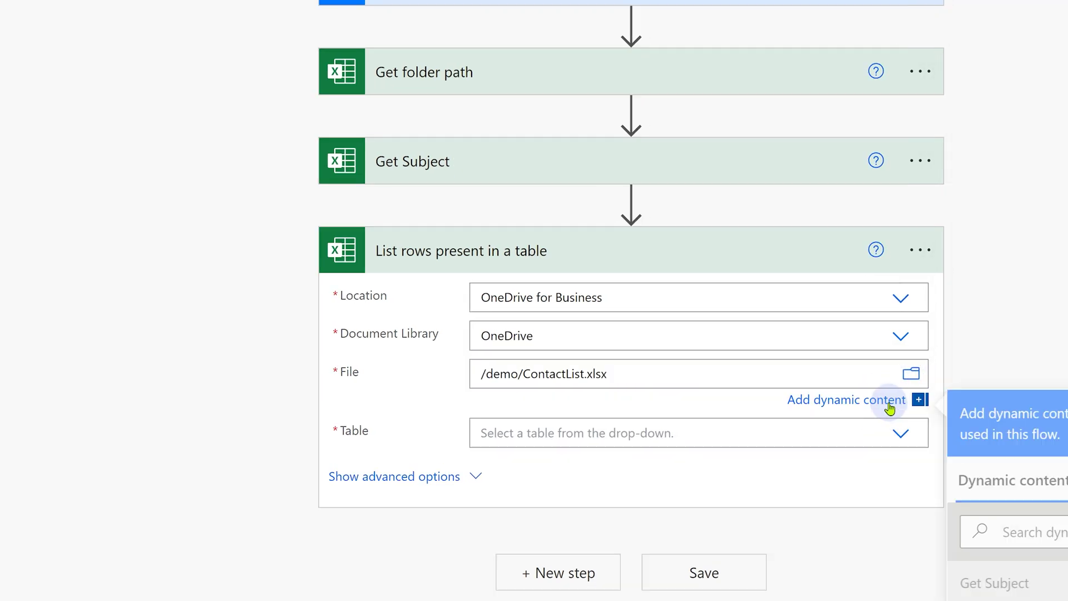
click(898, 420)
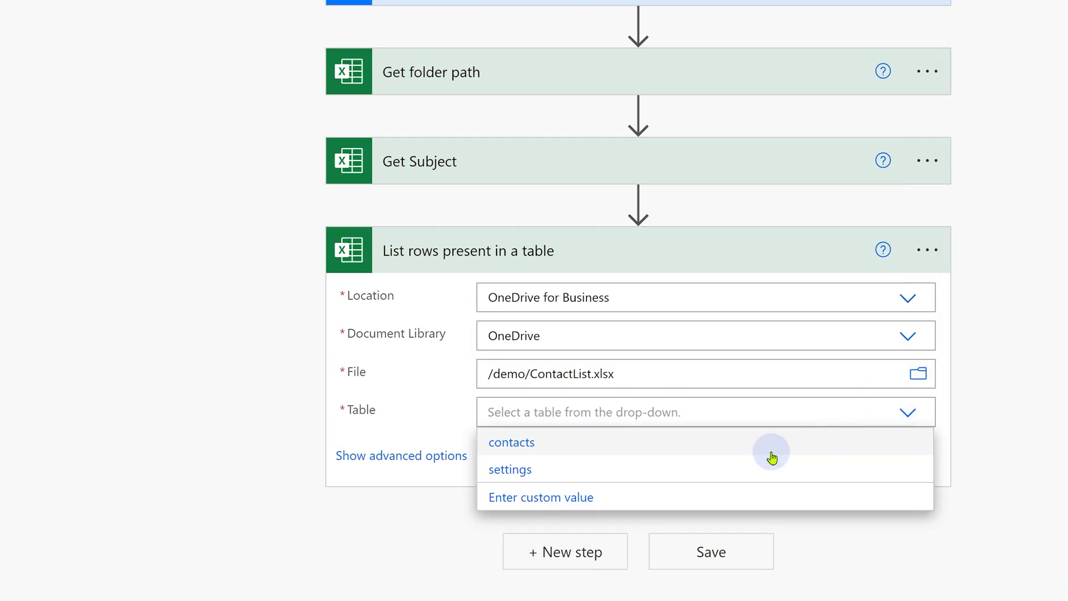
click(649, 450)
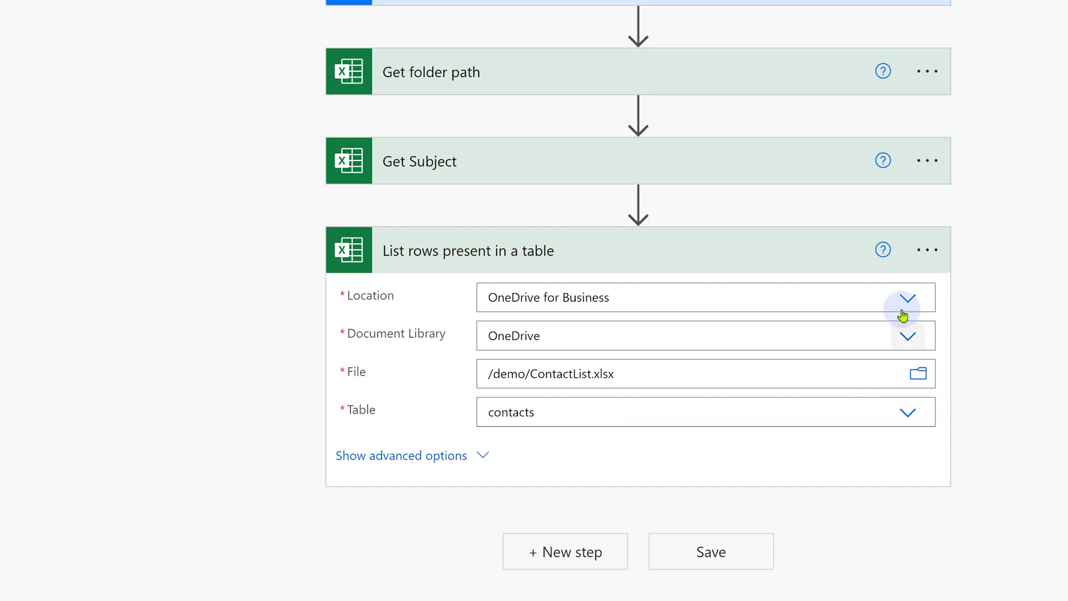
Rename the list rows action to 'Get contacts data'.
click(925, 249)
click(999, 287)
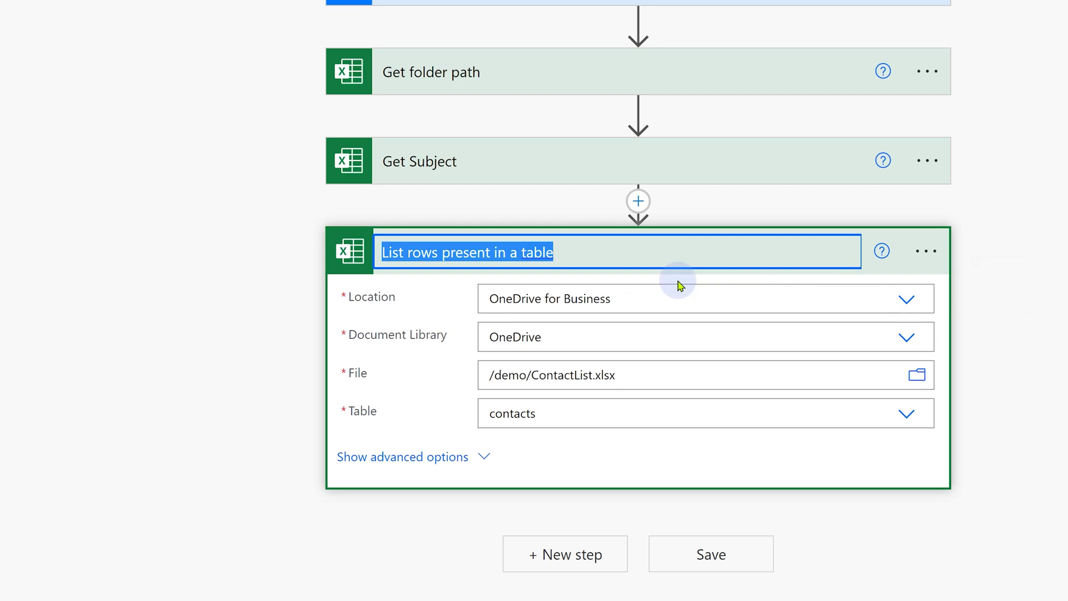
text(Get contacts data)
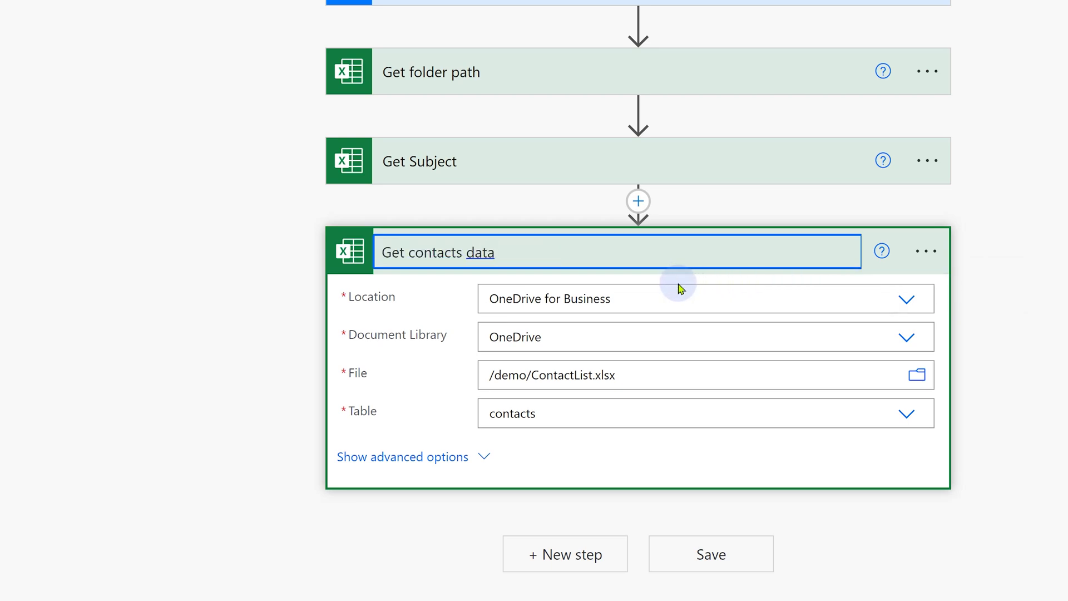
click(481, 255)
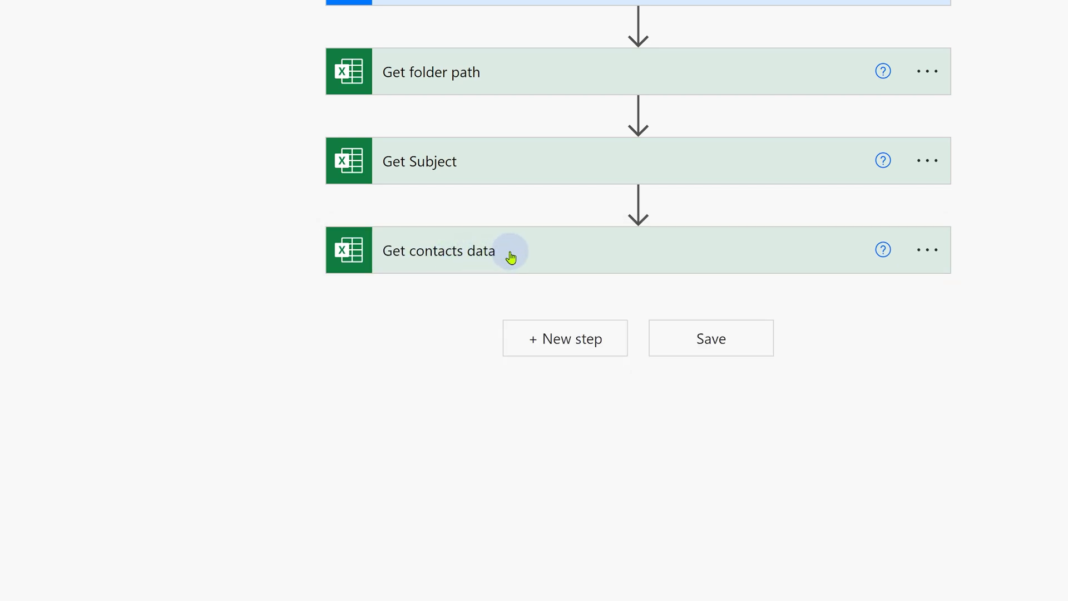
Add an Apply to each loop and rename it 'Process every contact'.
click(558, 338)
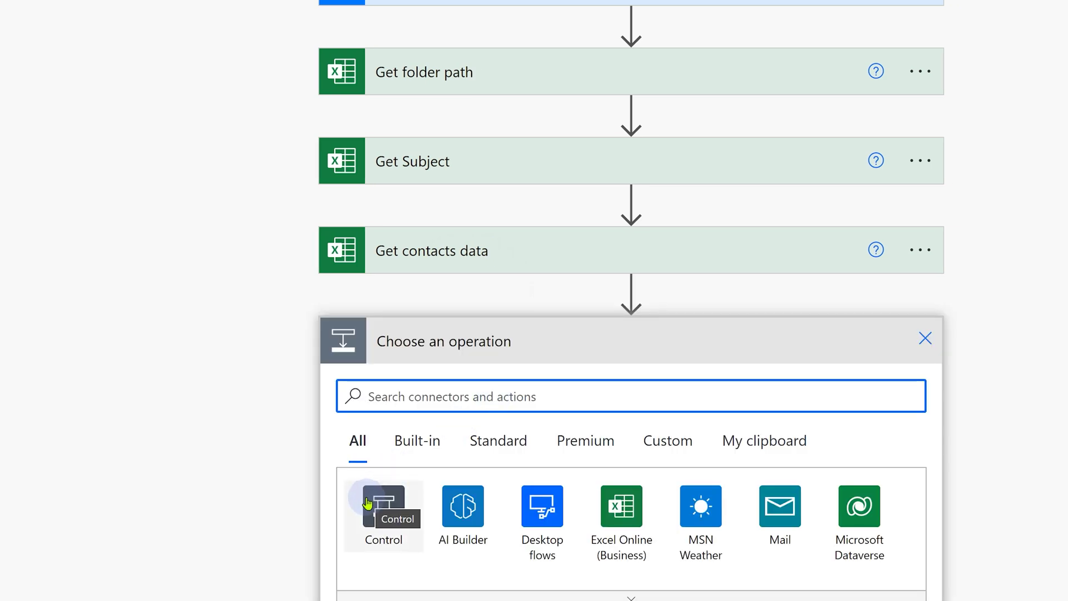
click(367, 502)
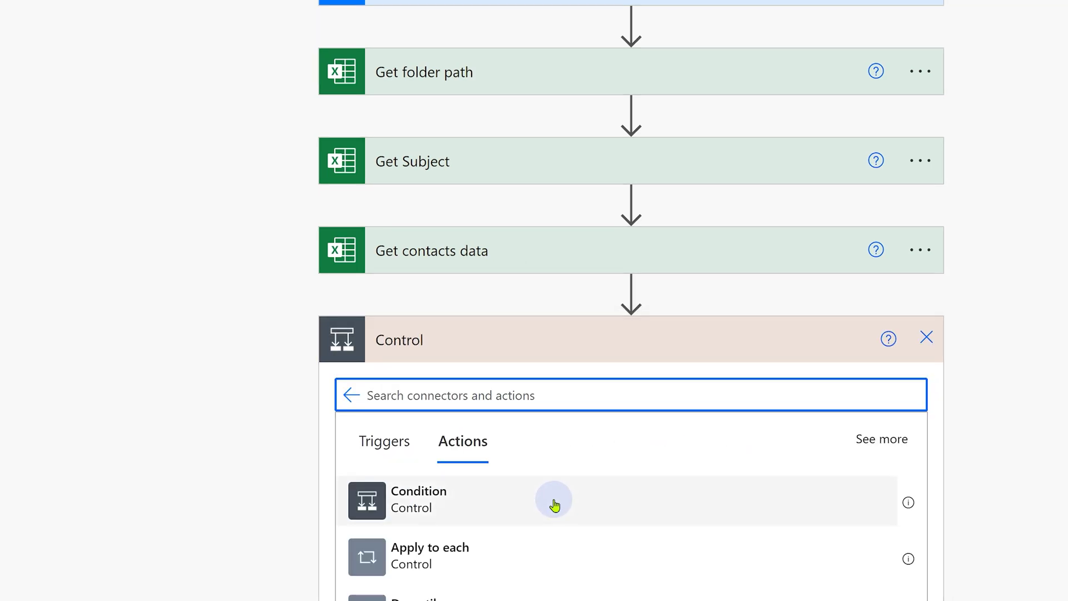
click(500, 548)
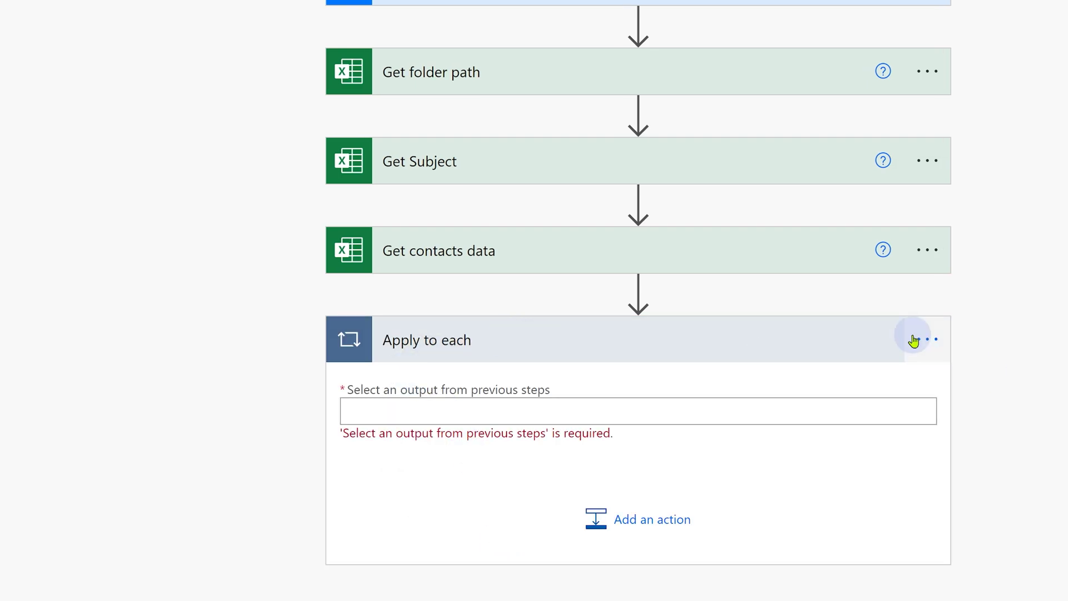
click(917, 338)
click(1033, 369)
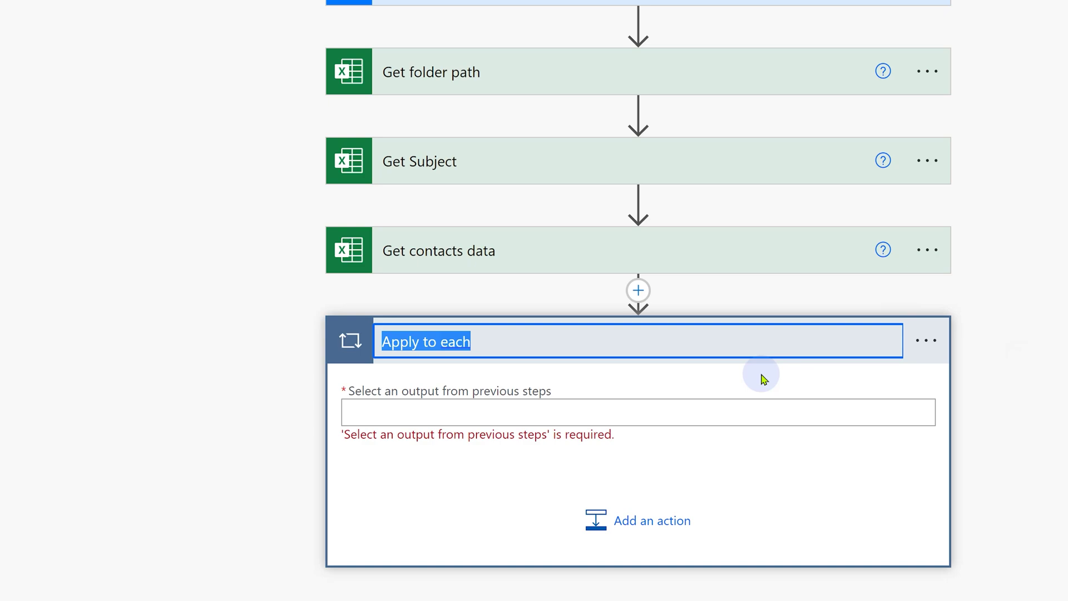
text(Process every contact)
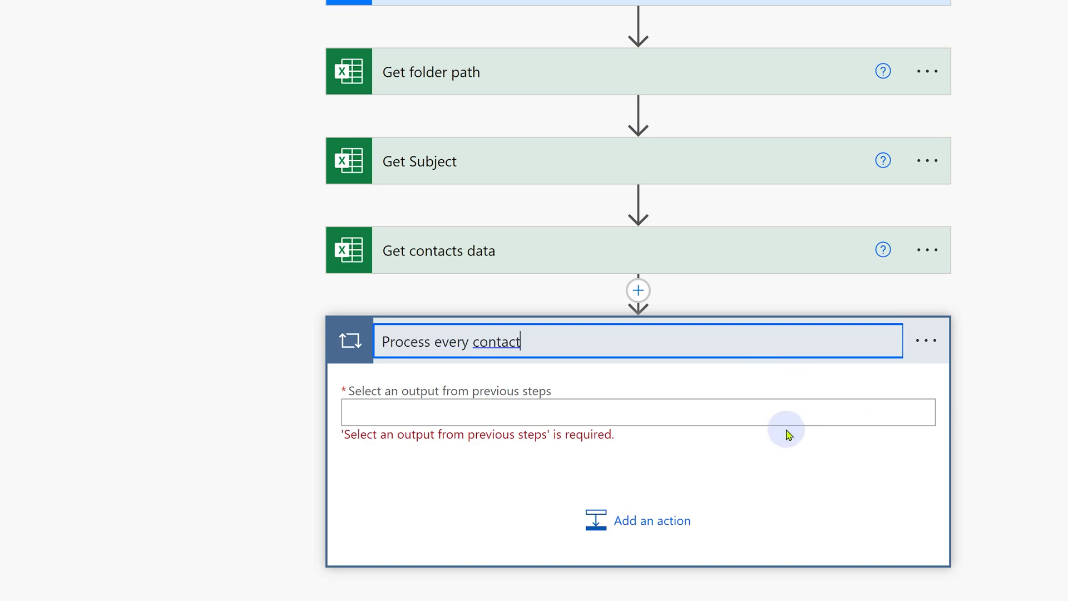
click(676, 412)
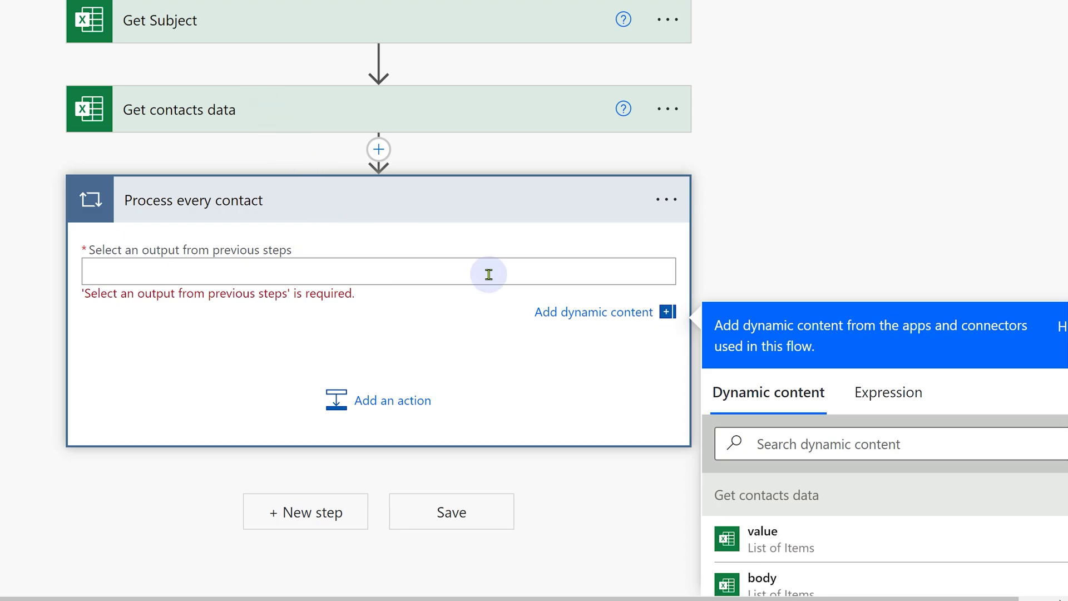
Make the loop iterate over the value output of Get contacts data.
scroll(828, 488, down, 2)
scroll(807, 489, up, 2)
scroll(819, 537, down, 1)
click(820, 537)
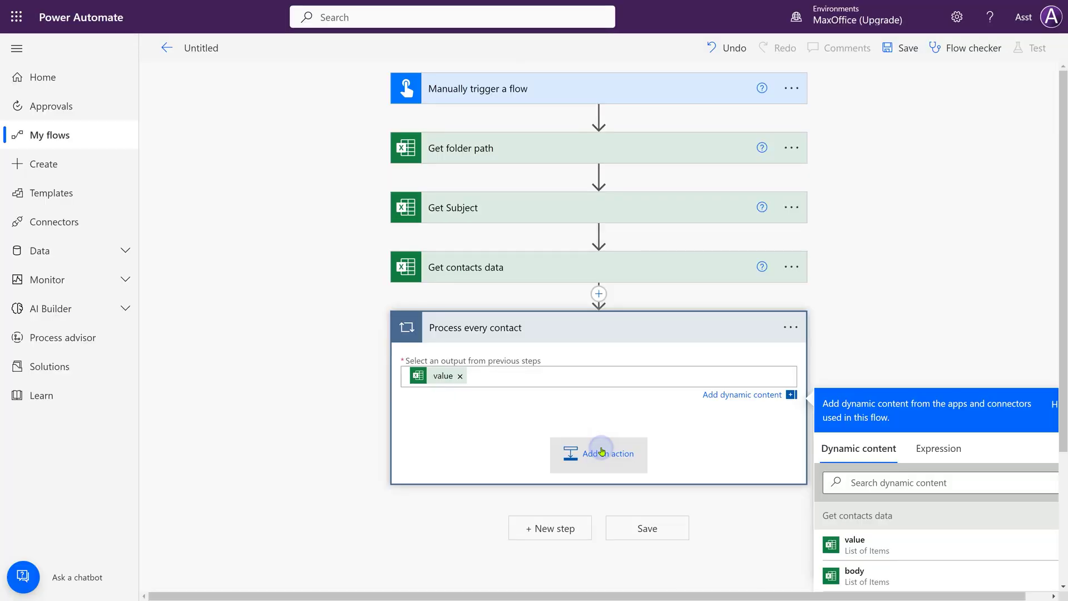
Add a Condition in the loop testing that Include is equal to "1".
click(599, 448)
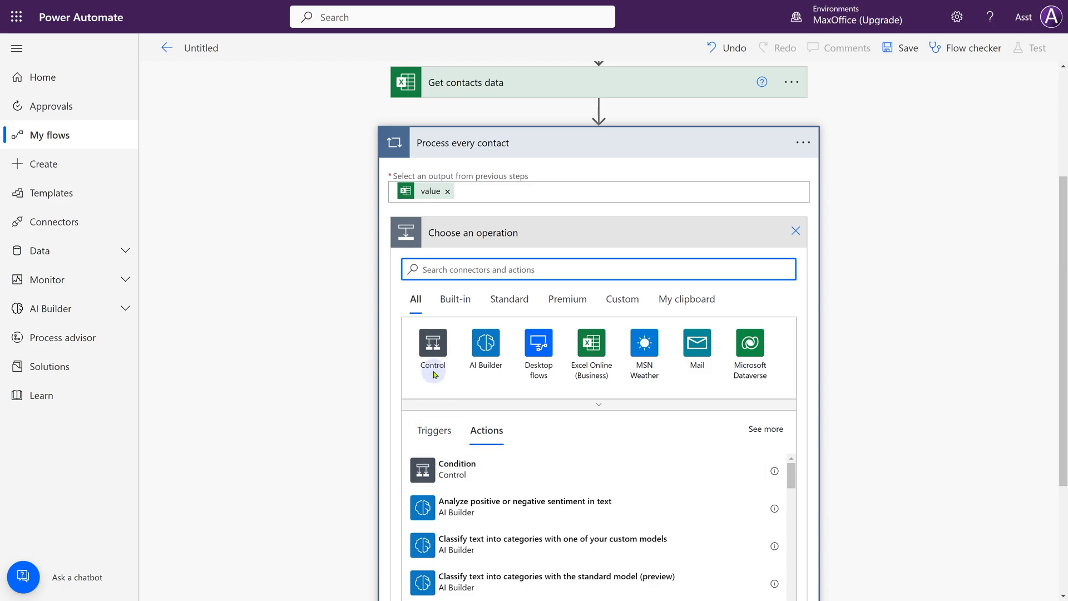
click(434, 364)
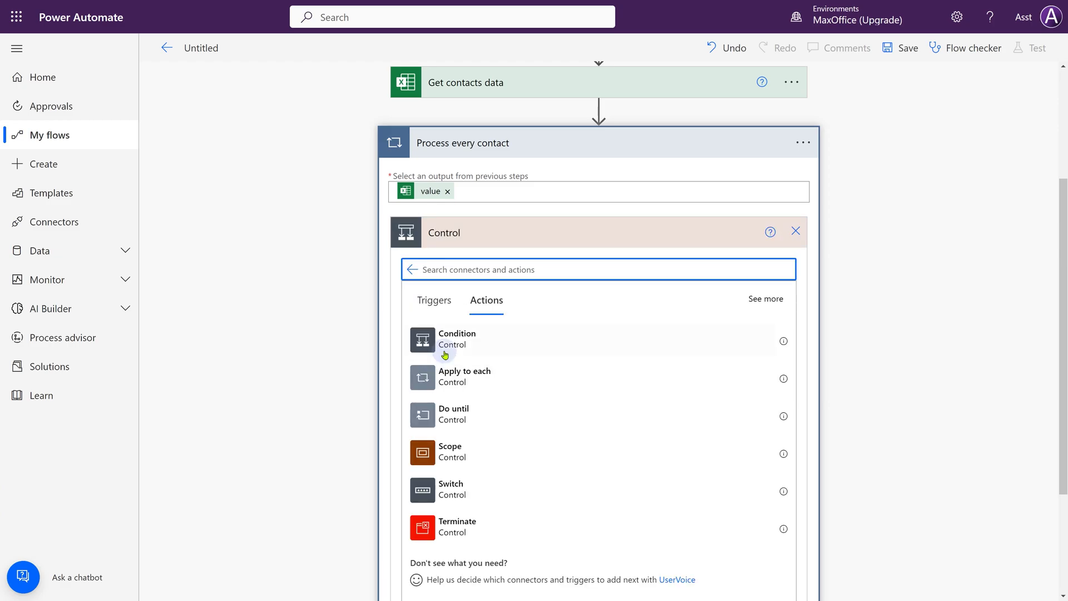
click(445, 353)
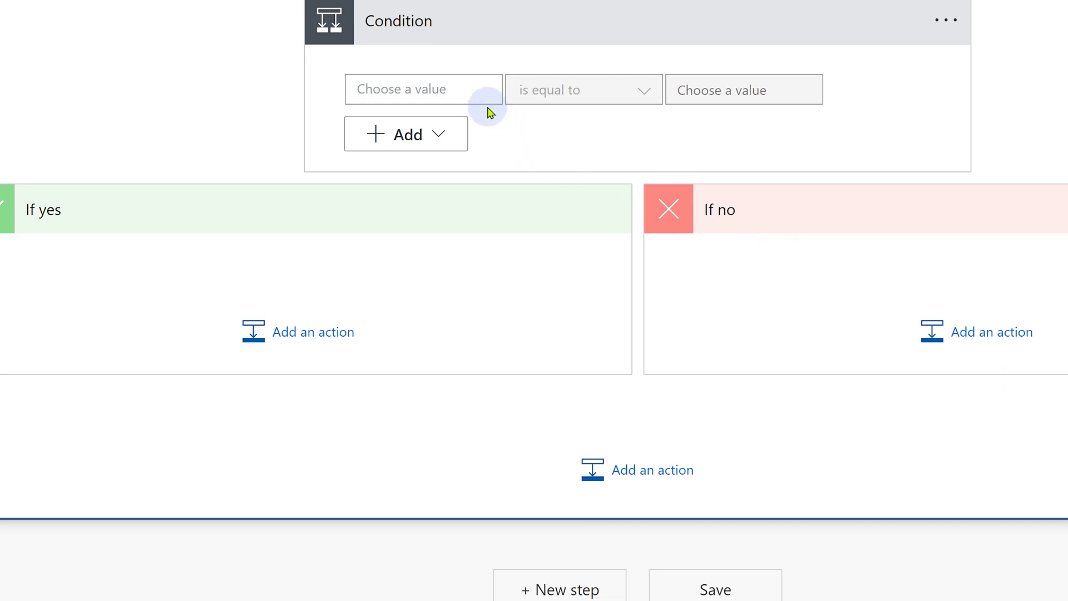
click(490, 277)
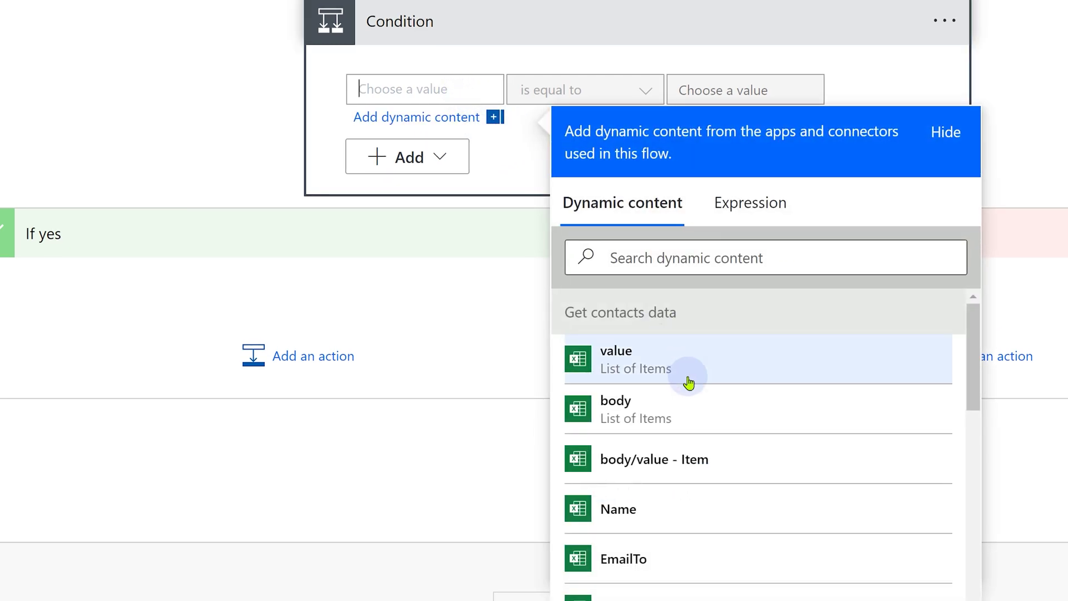
scroll(694, 443, down, 3)
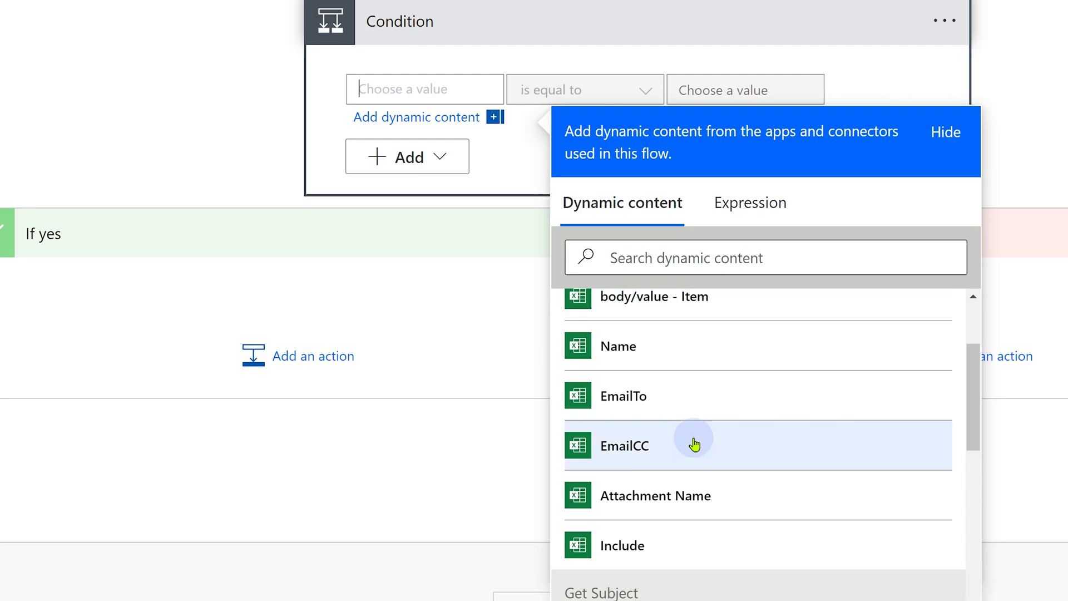
click(651, 551)
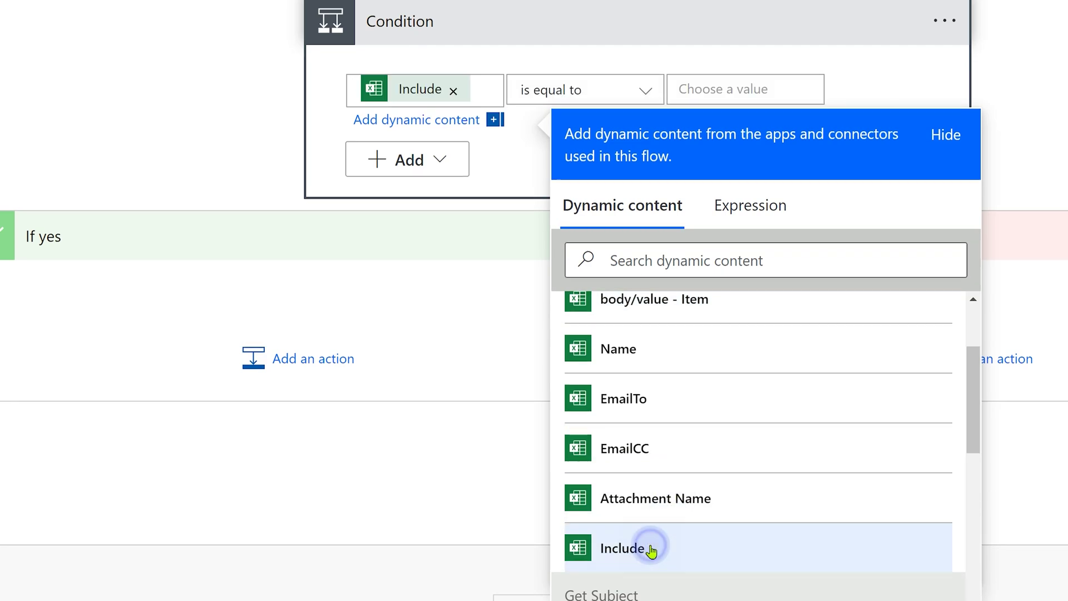
click(683, 93)
text("1)
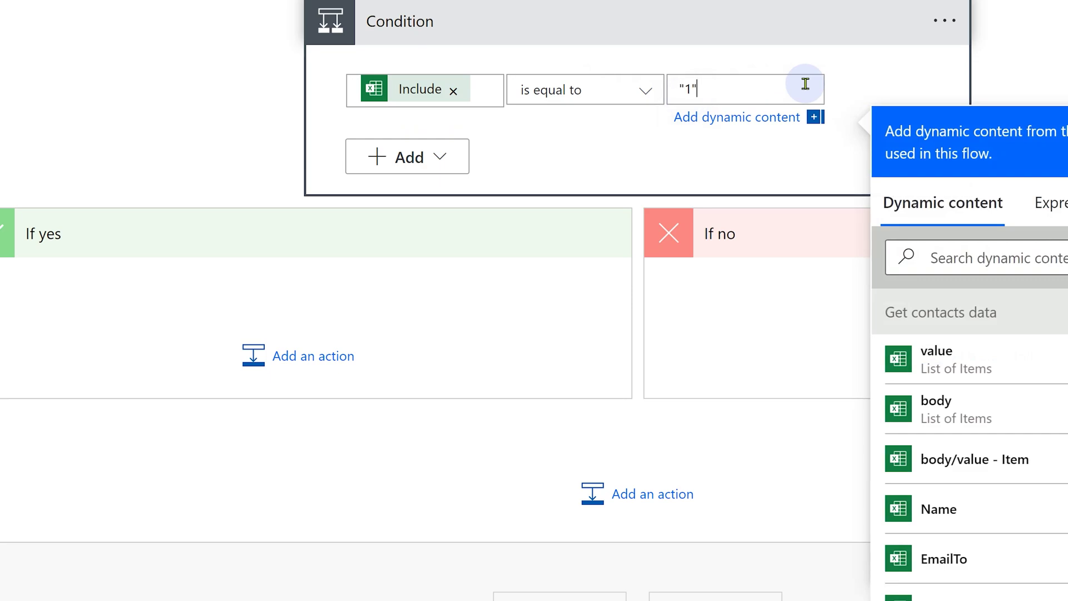
click(782, 47)
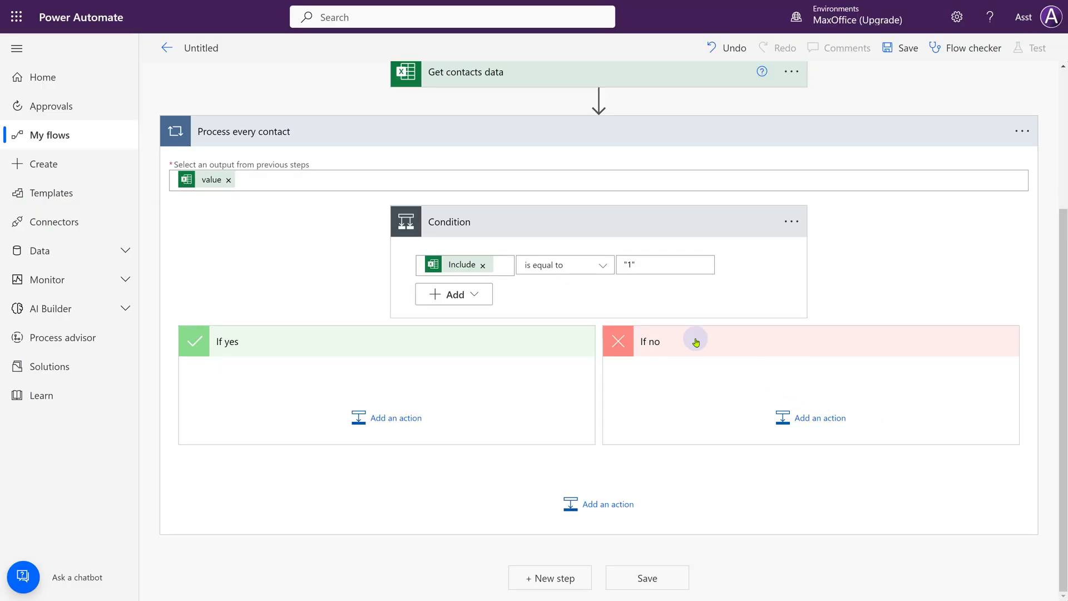
Retitle the flow from 'Untitled' to 'MMACC' and save it.
click(199, 51)
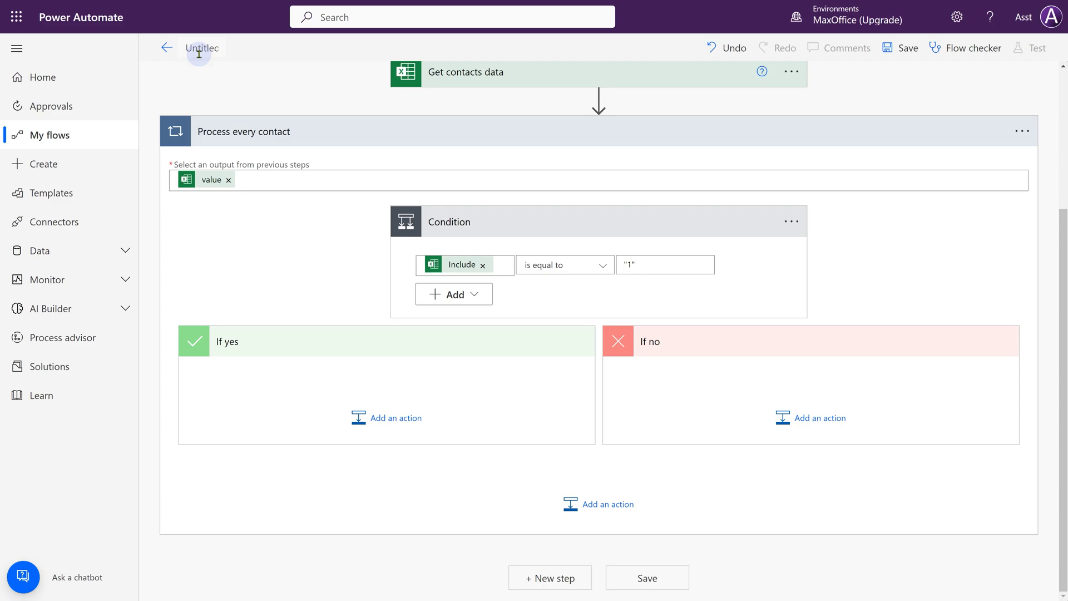
key(ctrl+a)
text(MM)
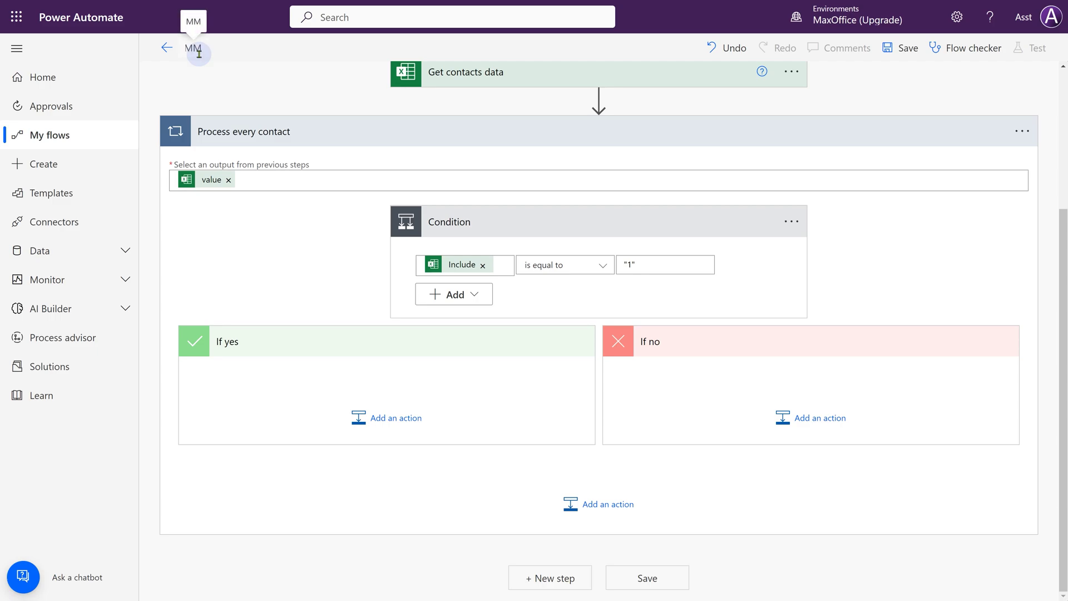
text(ACC)
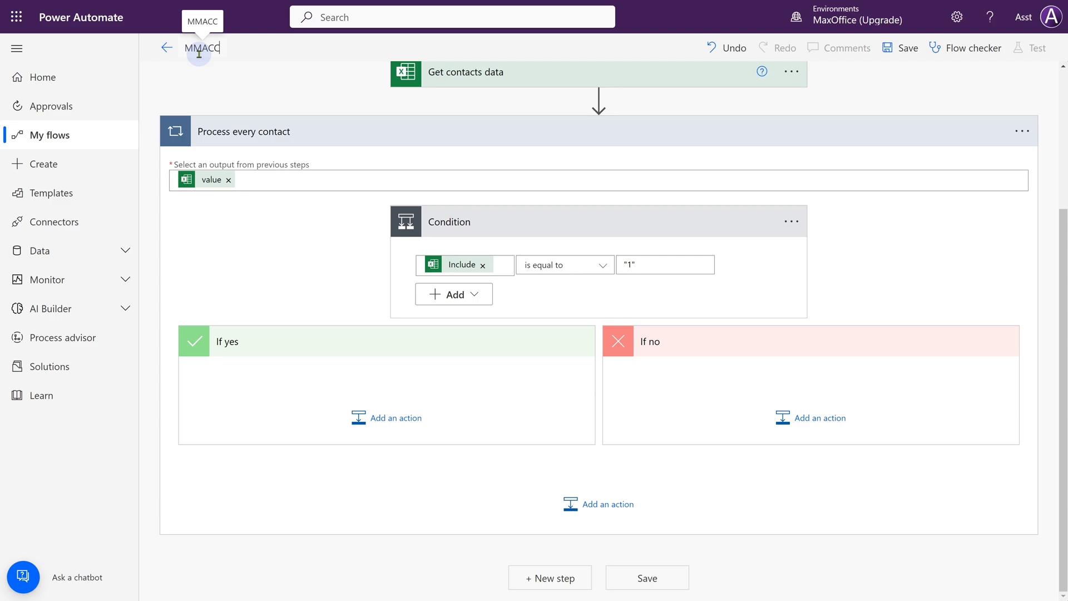
click(899, 48)
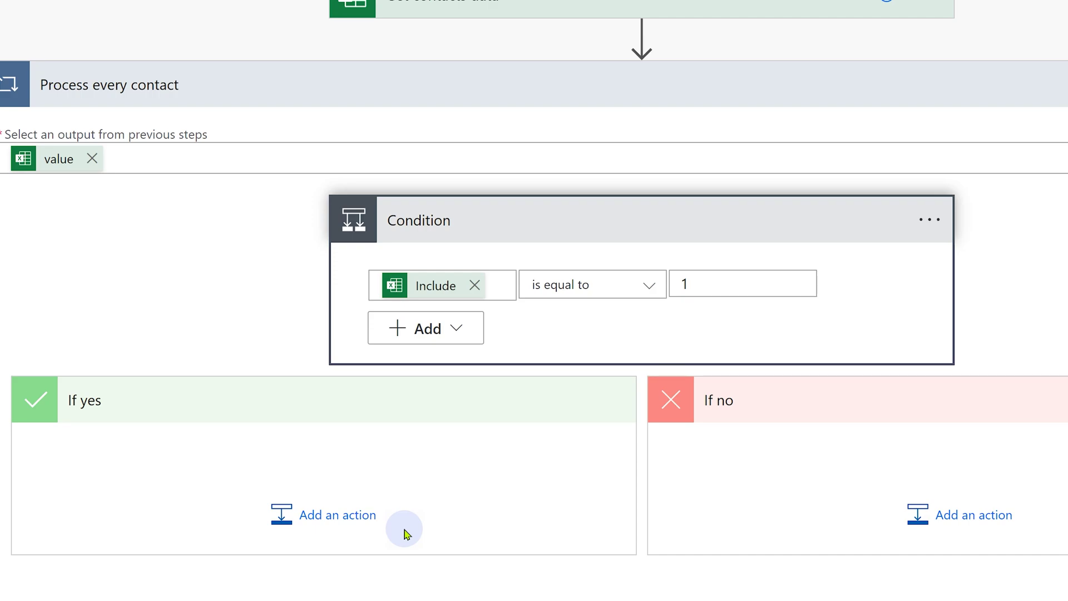
Add a OneDrive 'Get file content using path' action under If yes.
click(405, 533)
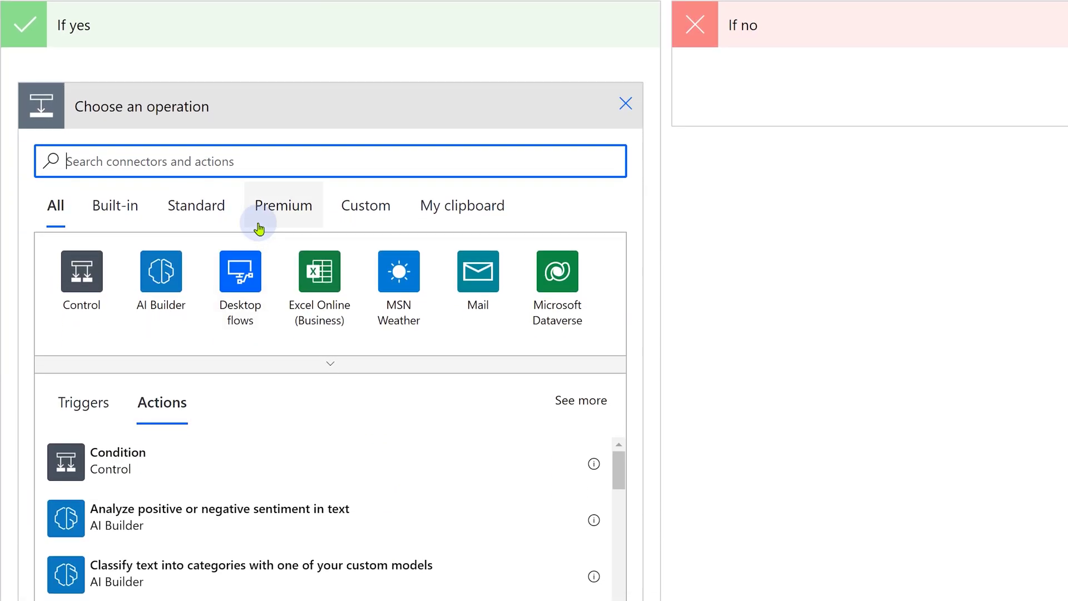
text(onedrive)
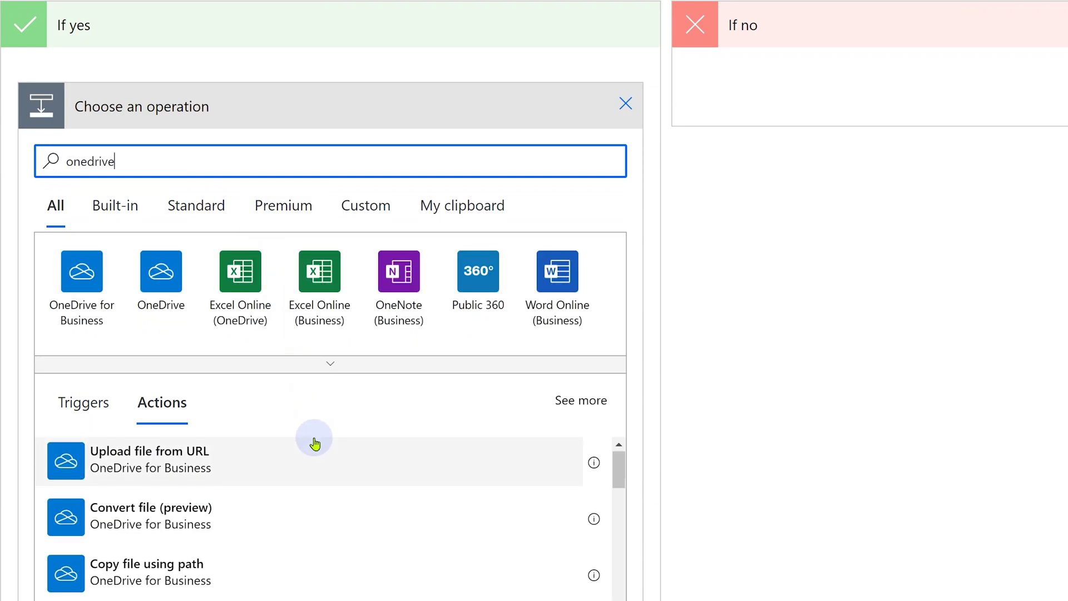
scroll(315, 444, down, 3)
scroll(361, 509, down, 2)
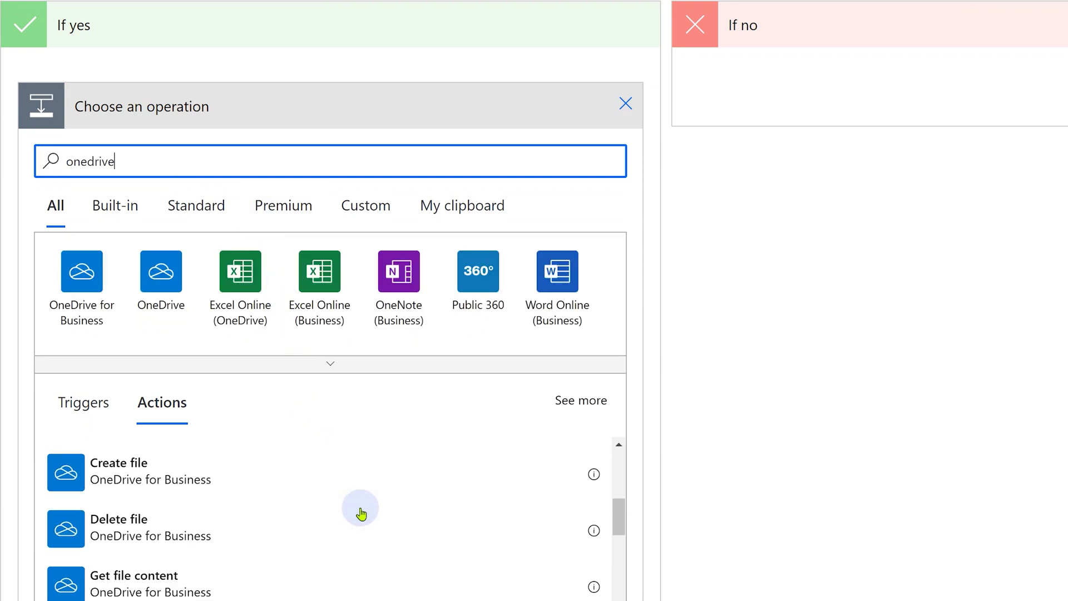
scroll(360, 509, down, 4)
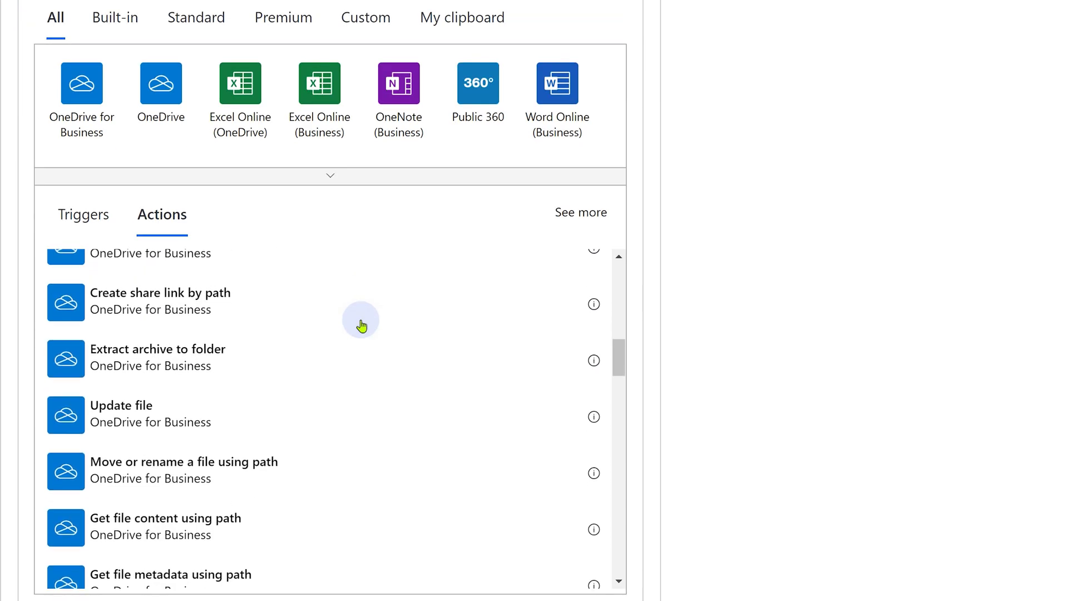
click(242, 521)
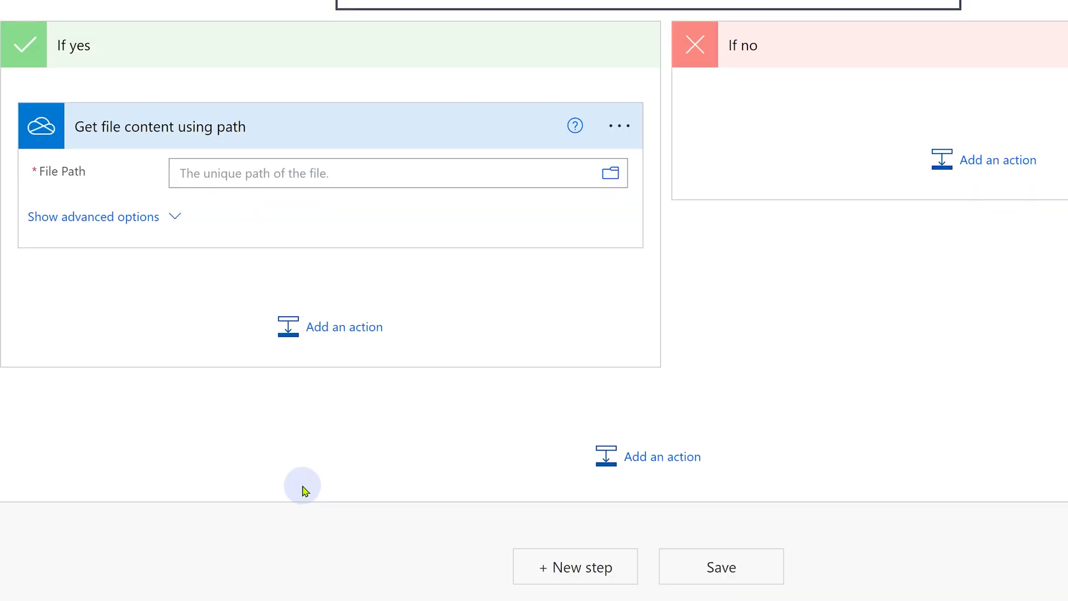
Set File Path to the Get folder path value followed by Attachment Name.
click(345, 173)
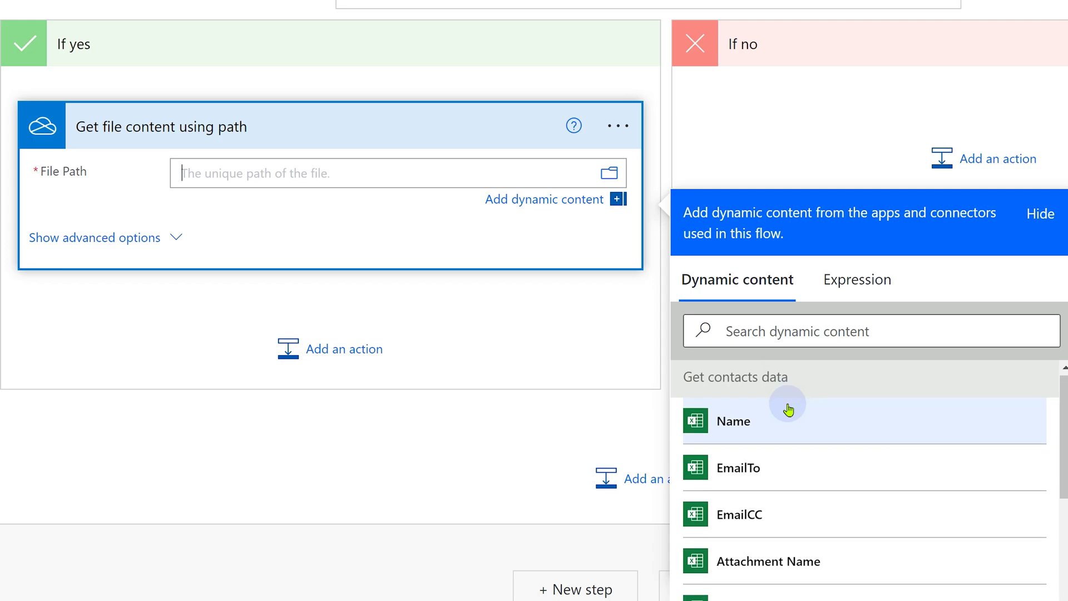
scroll(787, 408, down, 5)
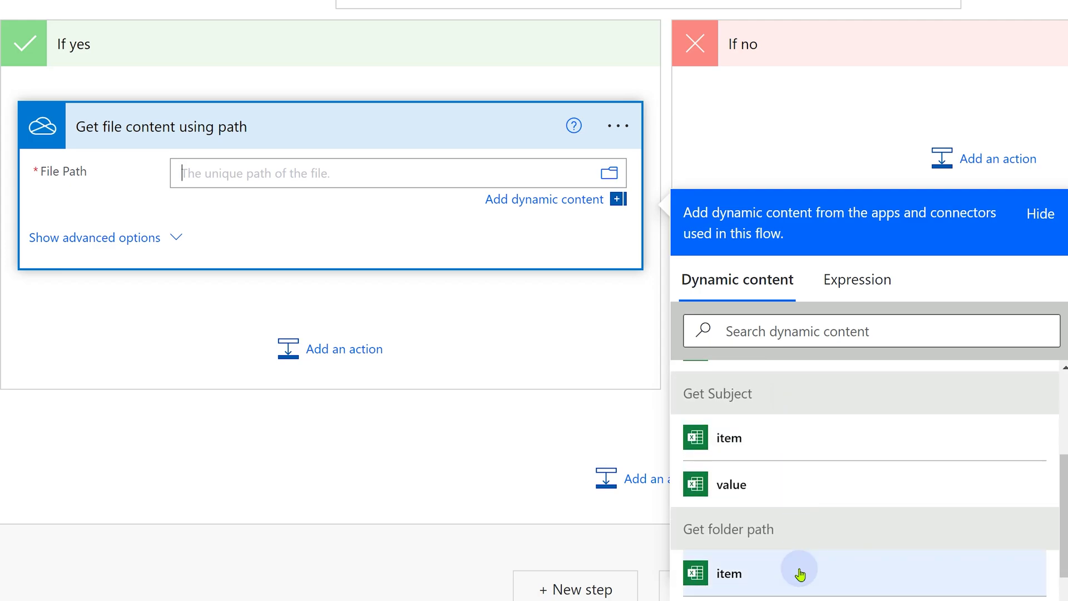
scroll(799, 570, down, 1)
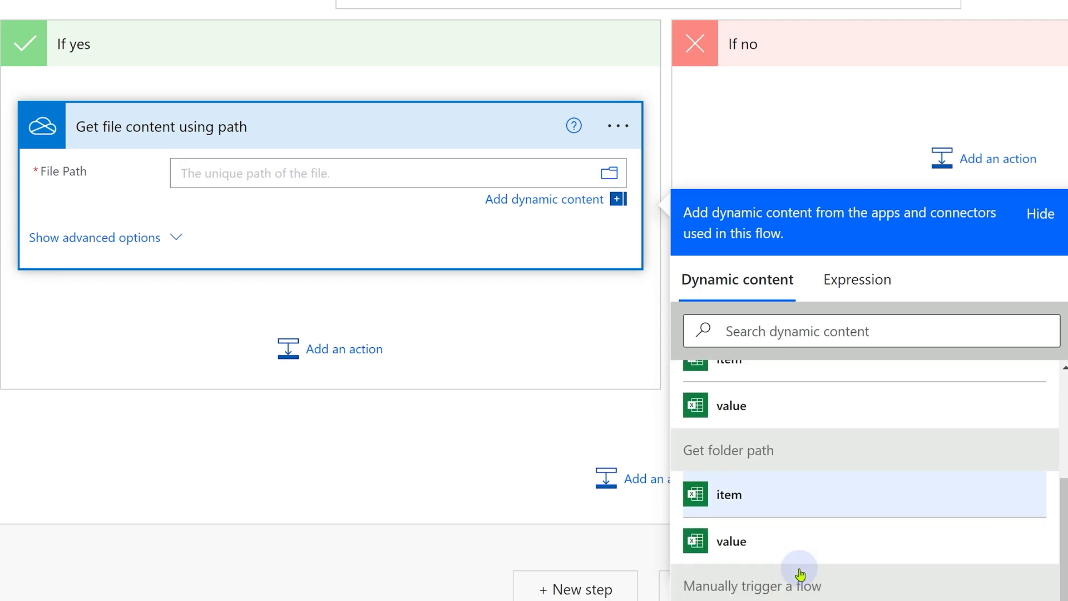
click(749, 537)
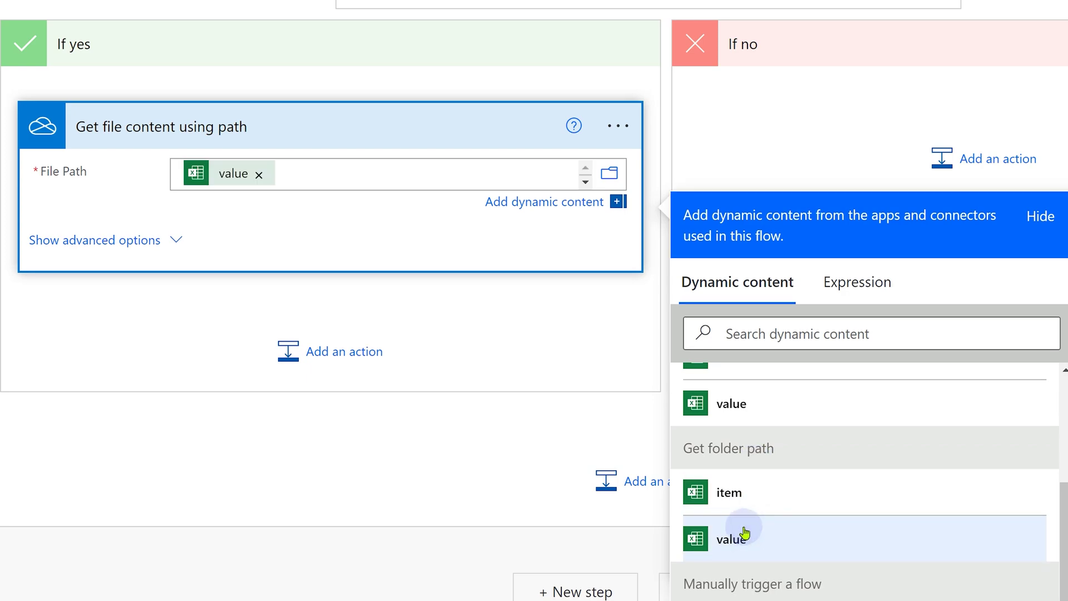
scroll(817, 447, up, 2)
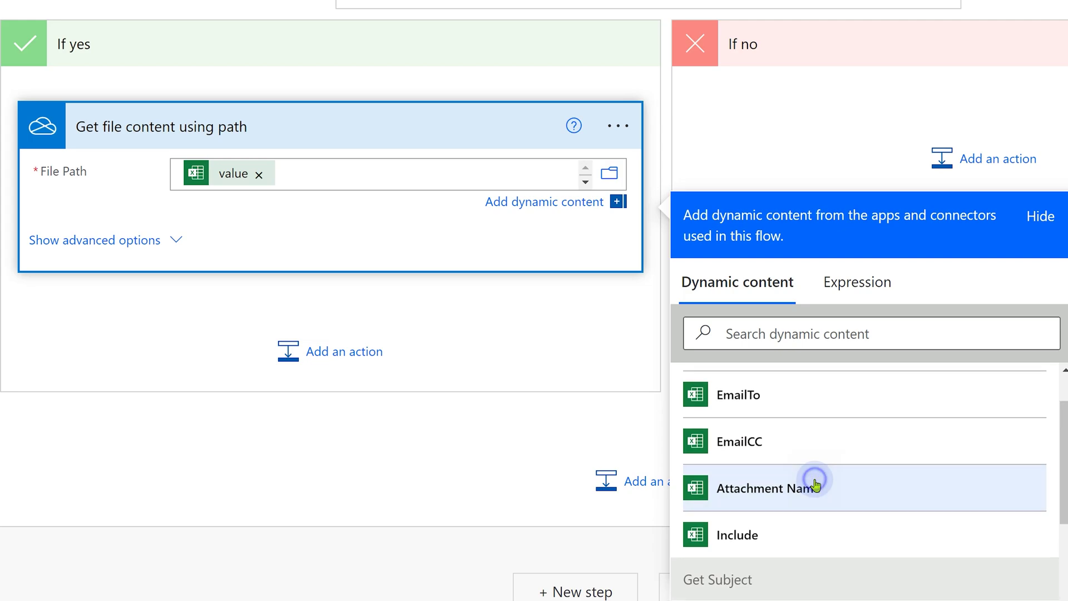
click(812, 485)
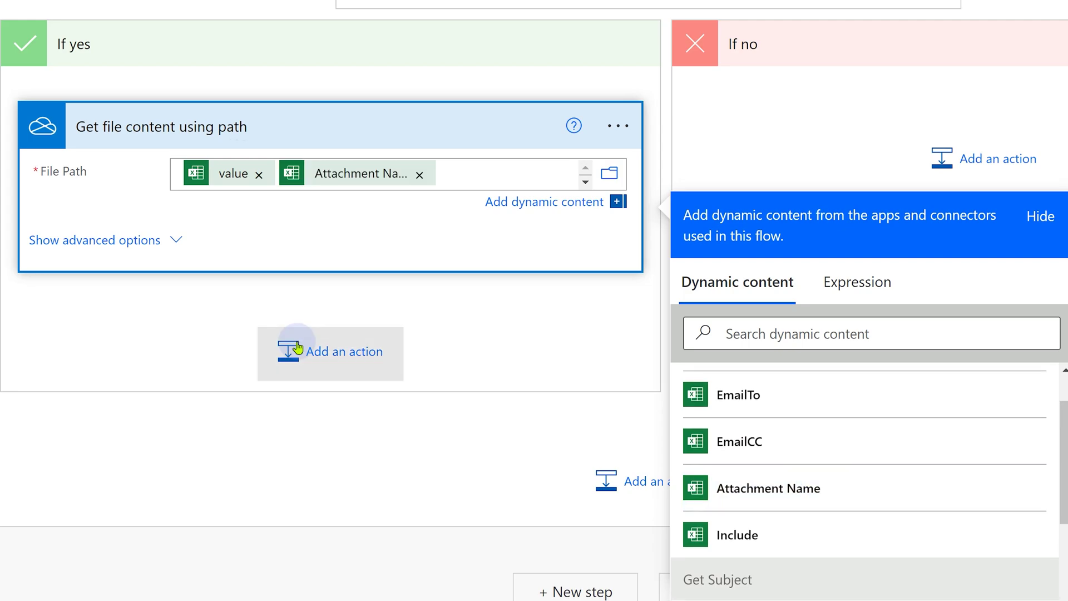
Search 'out' to list Office 365 Outlook actions for a step after Get file content.
click(298, 349)
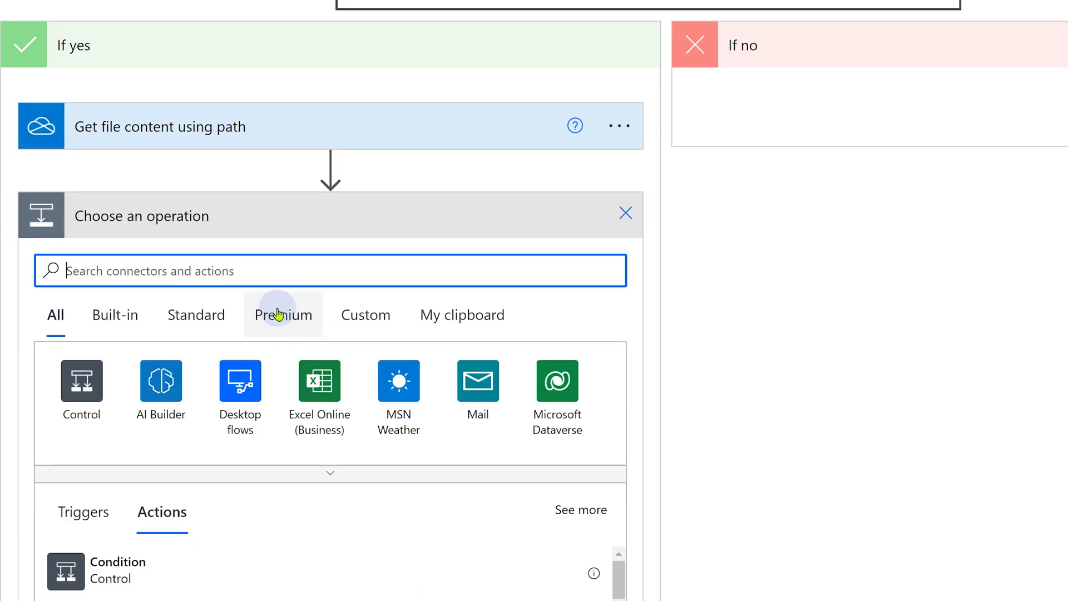
click(262, 266)
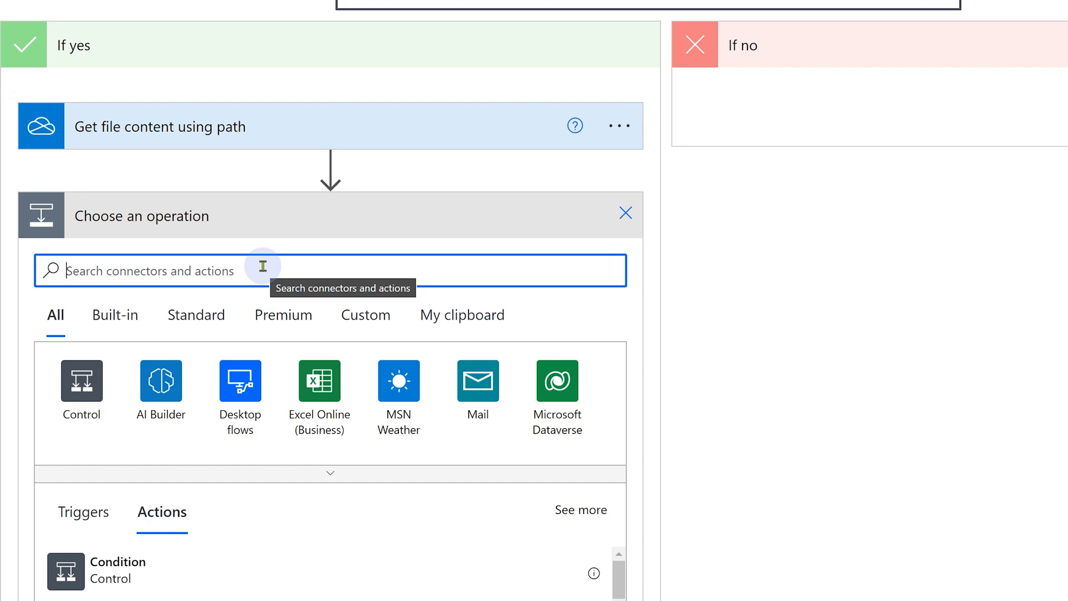
text(out)
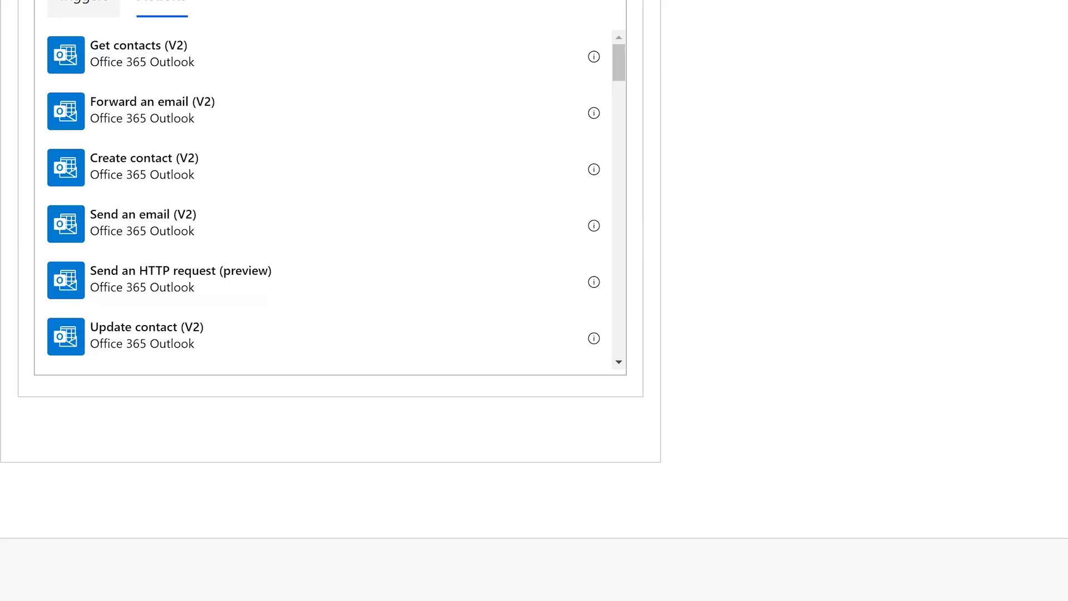
scroll(263, 266, down, 8)
scroll(178, 91, down, 3)
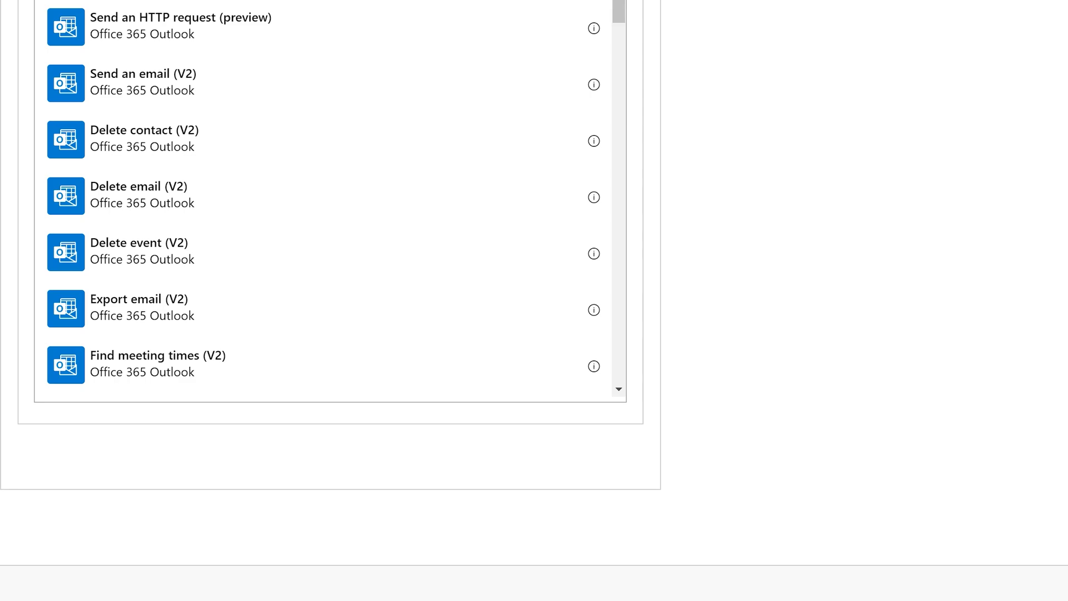
Add a Send an email (V2) action addressed to each row's EmailTo.
click(177, 90)
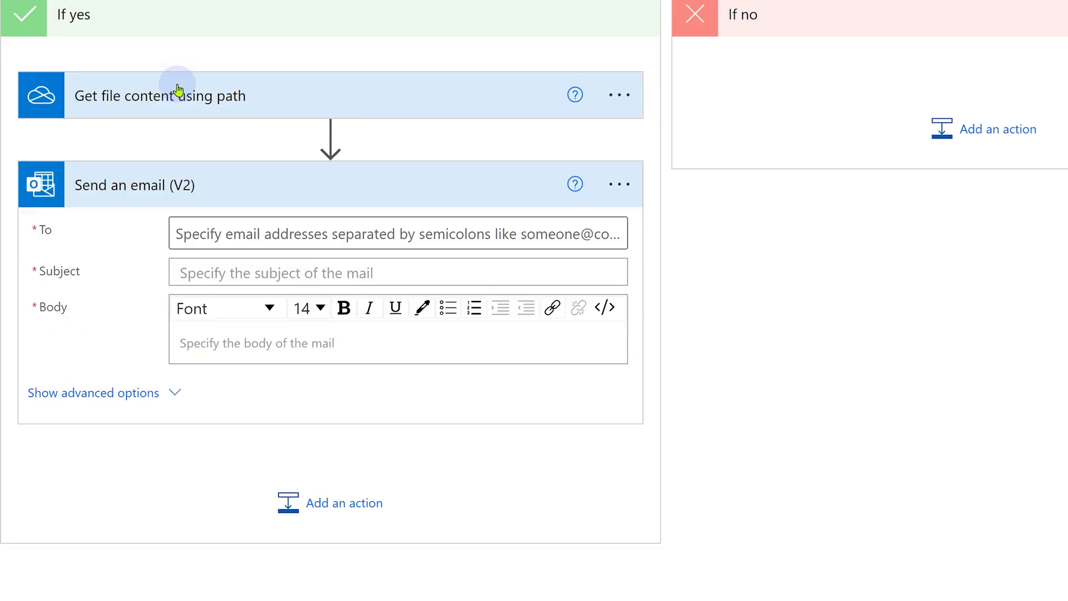
scroll(420, 235, down, 3)
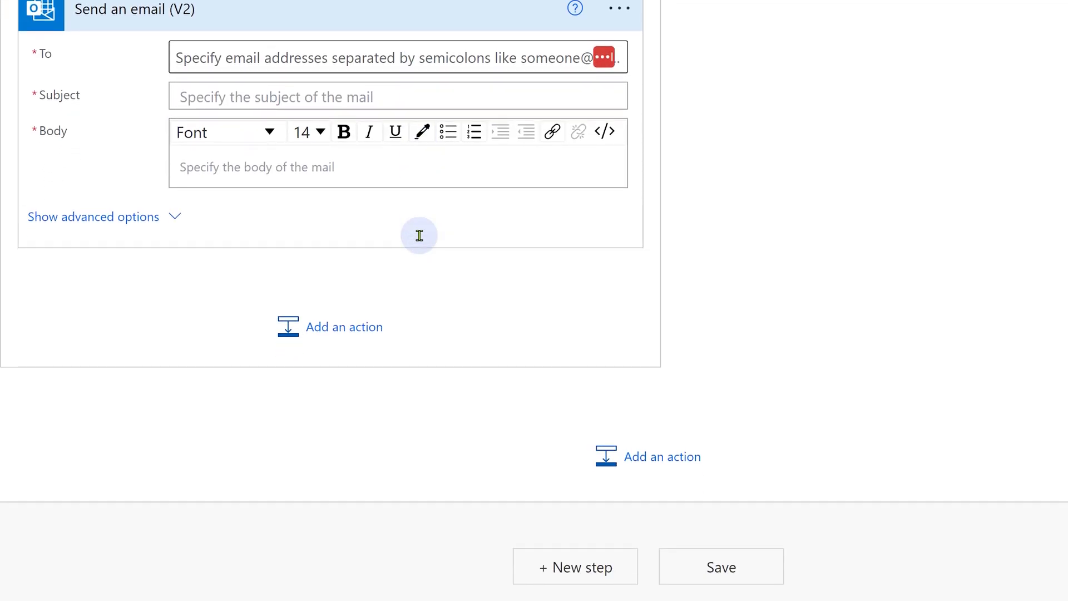
click(195, 57)
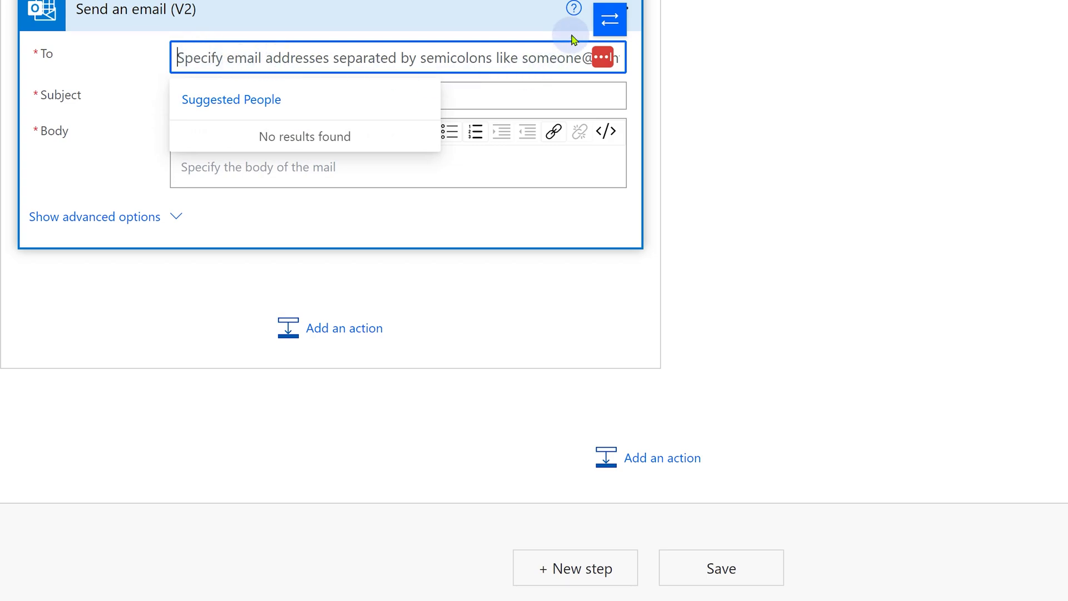
mouse_move(609, 28)
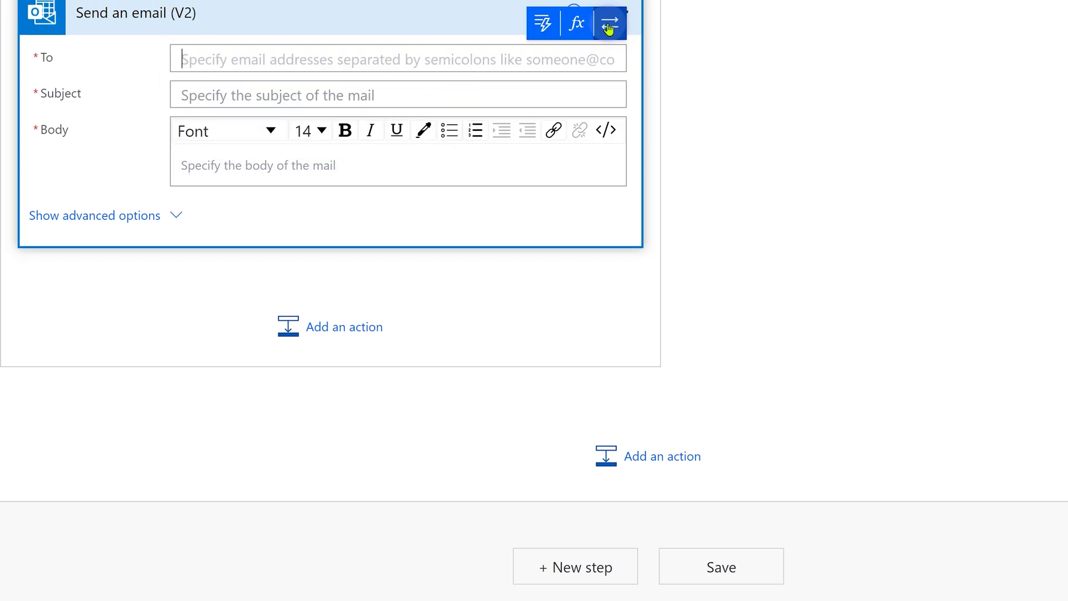
click(540, 24)
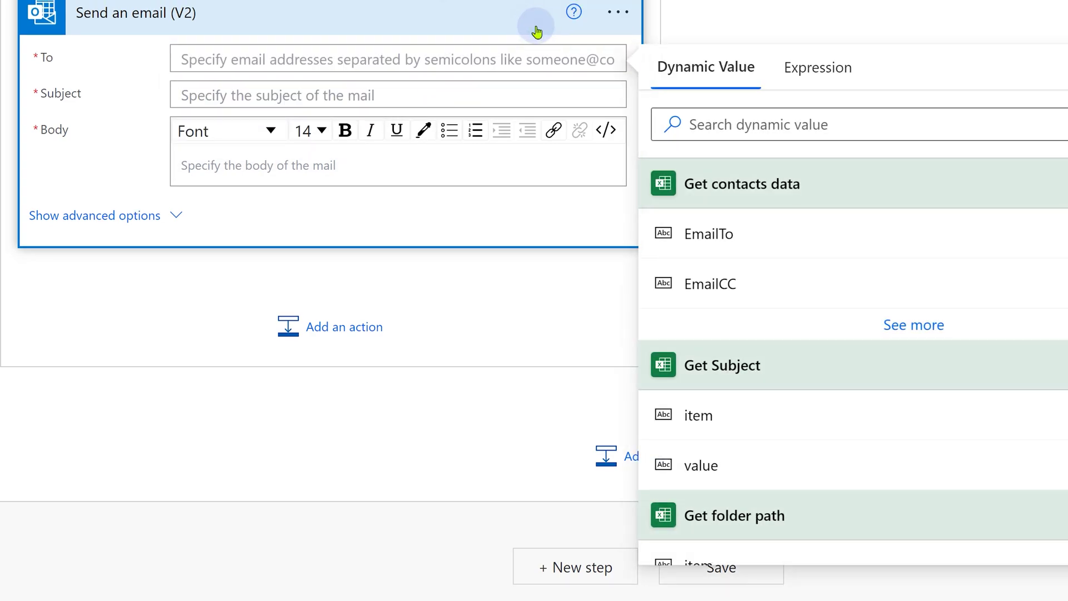
click(739, 244)
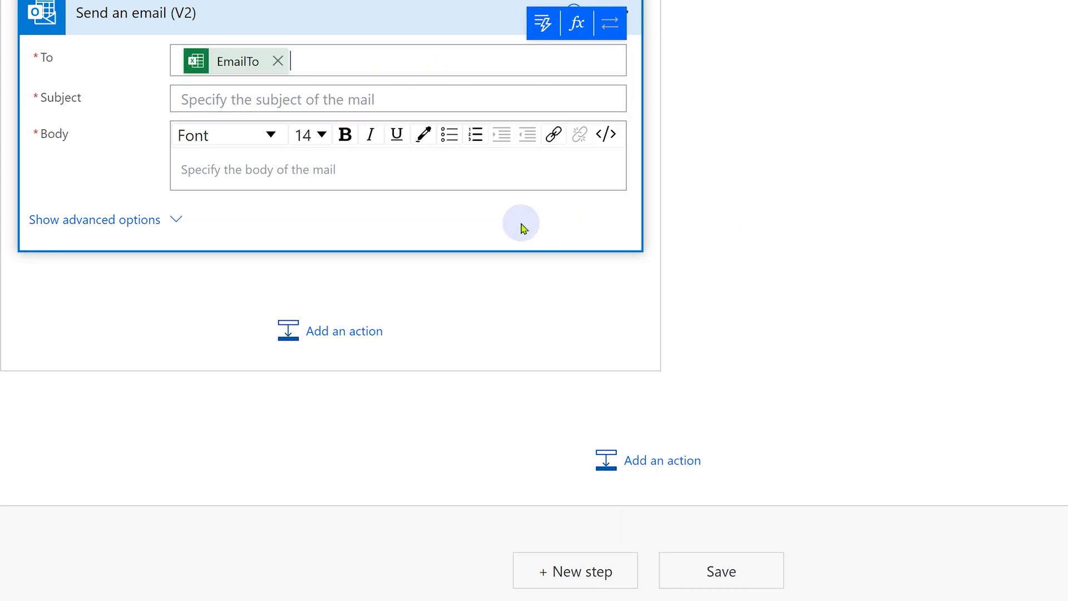
Set the subject to Get Subject's value and the body to 'Sample body text.'.
click(248, 99)
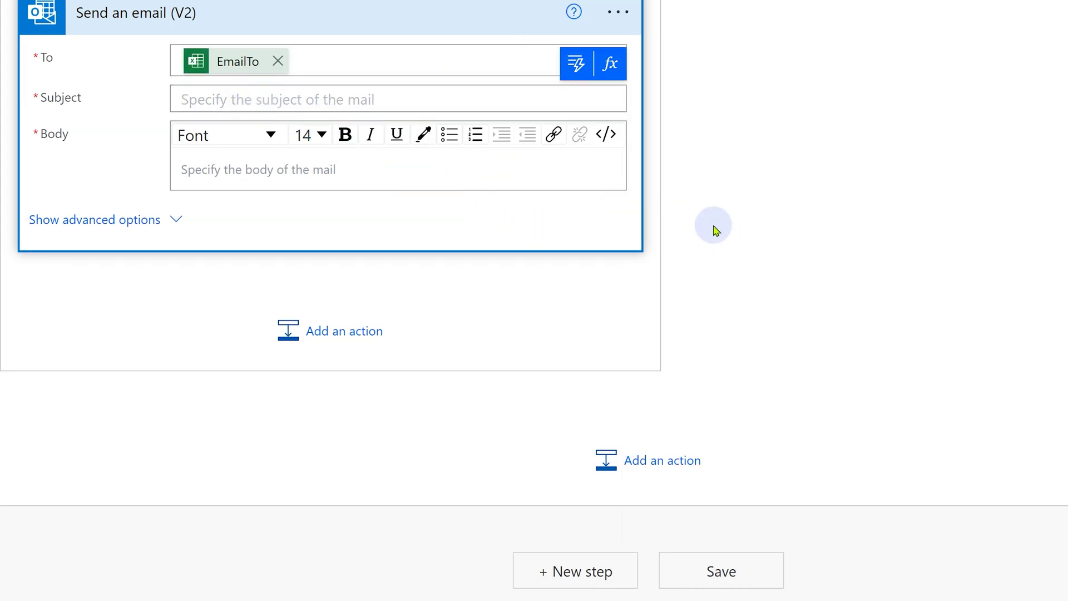
click(578, 81)
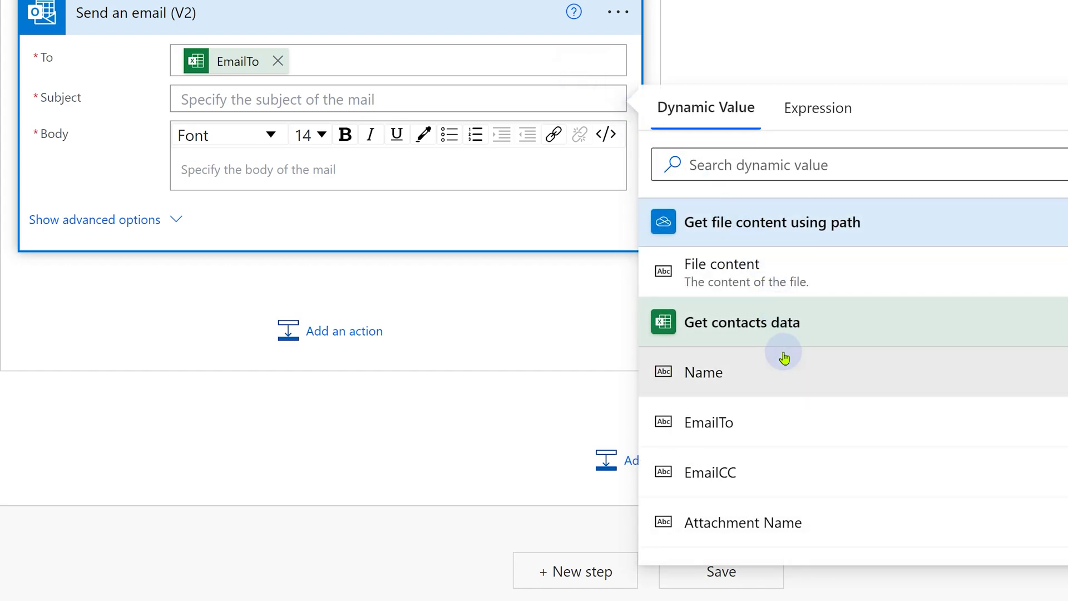
scroll(783, 355, down, 4)
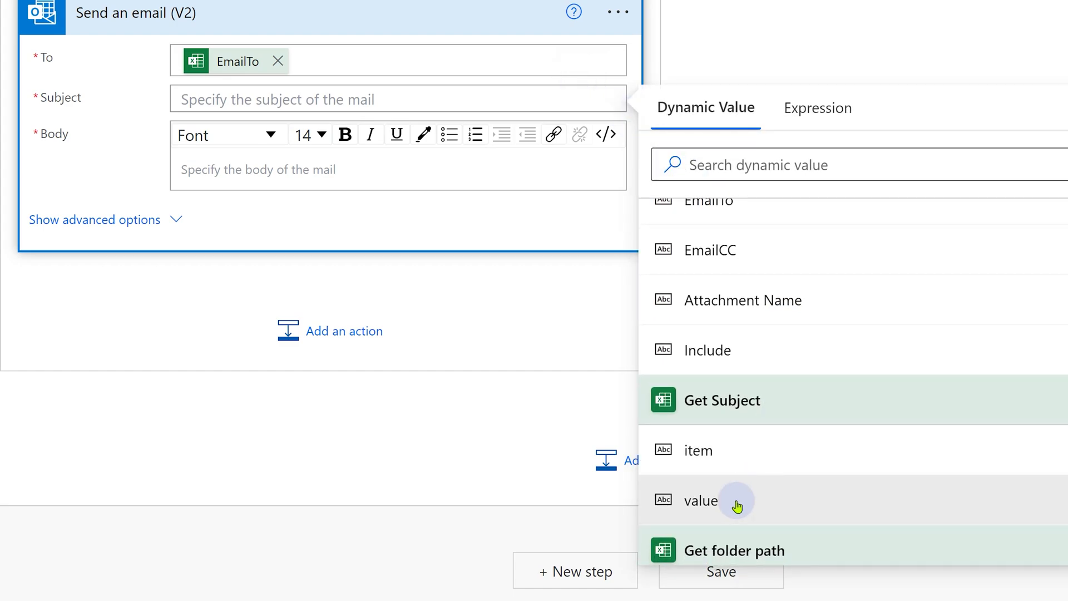
click(736, 506)
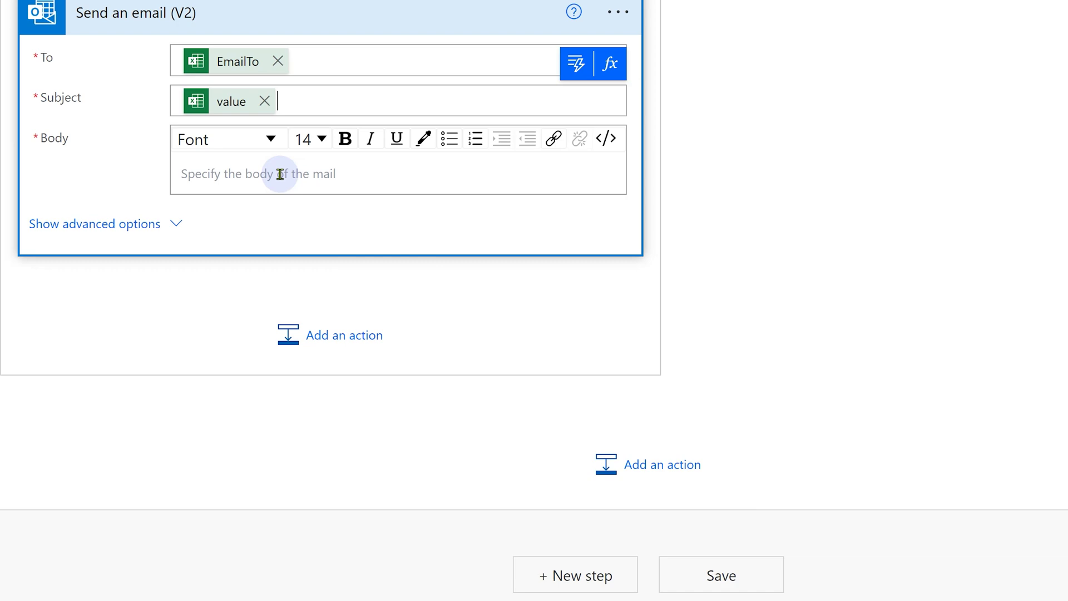
click(249, 170)
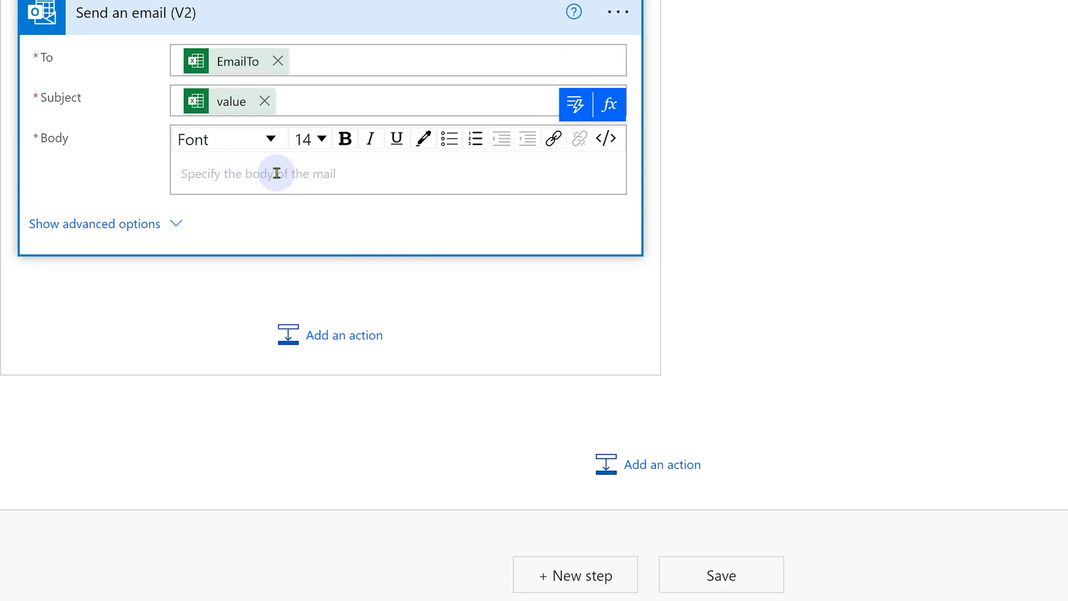
text(Sample body text)
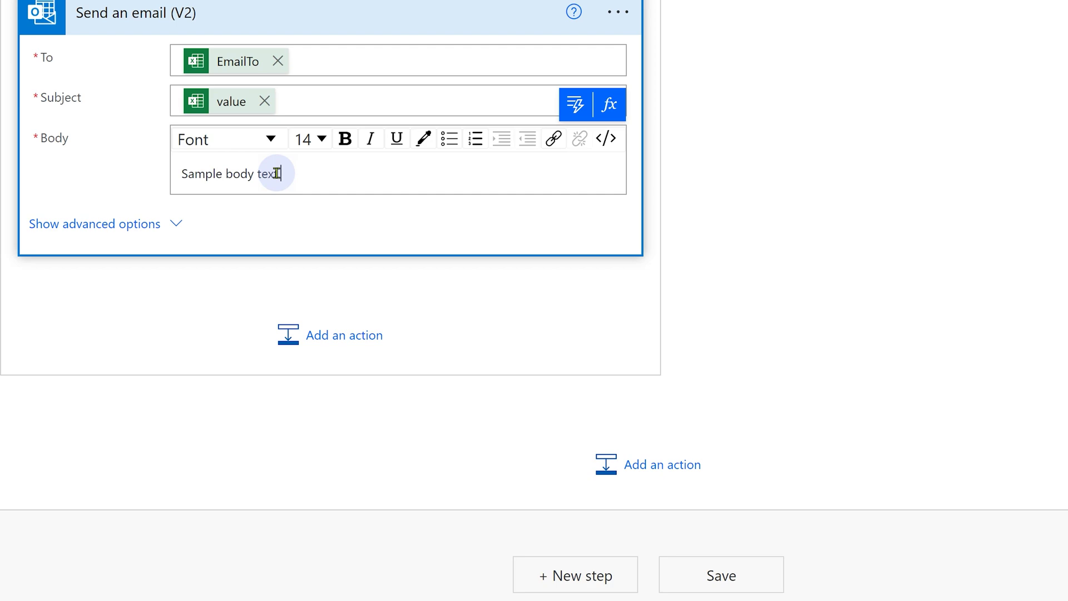
text(.)
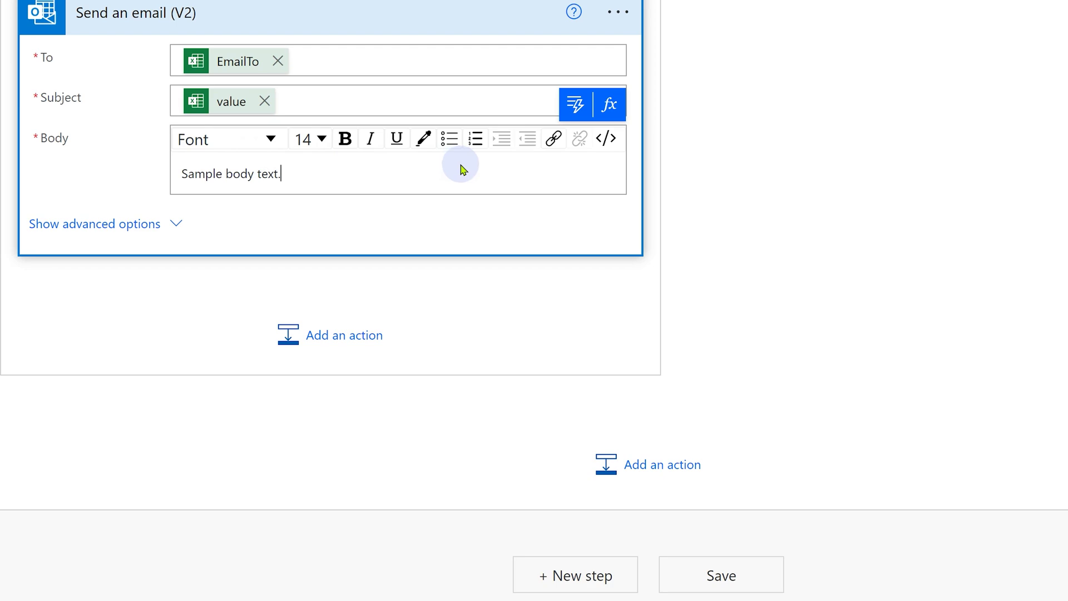
Show the email's advanced options and set CC to each row's EmailCC column.
click(176, 226)
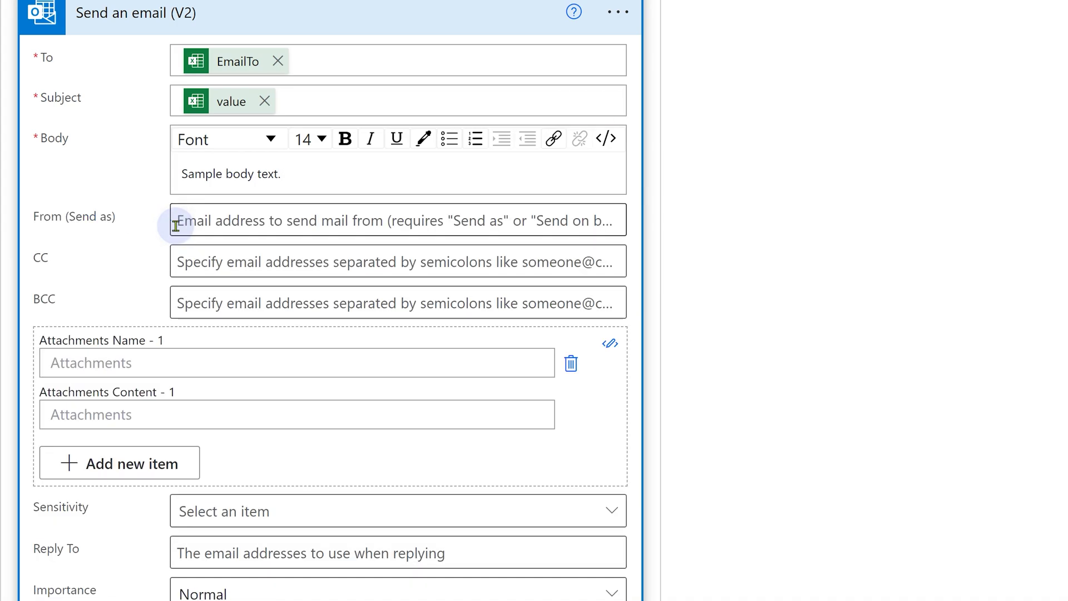
click(196, 260)
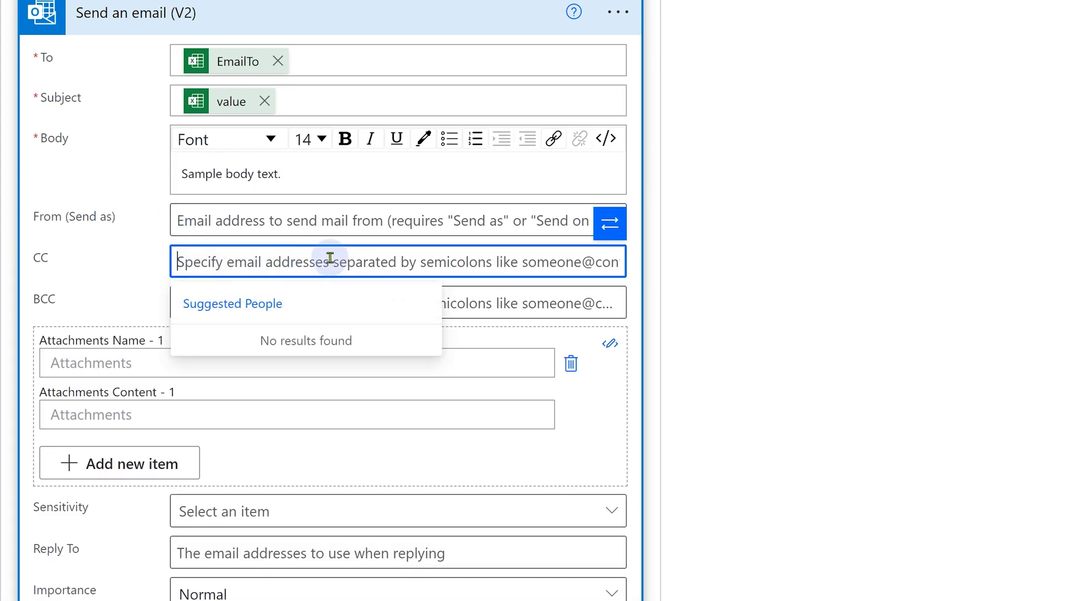
click(606, 234)
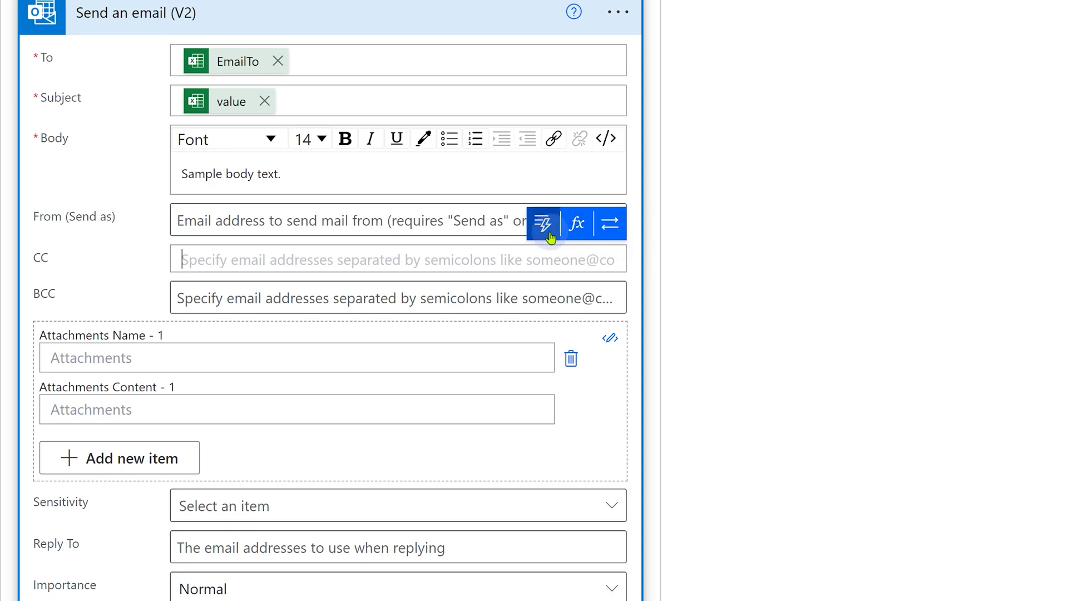
click(565, 246)
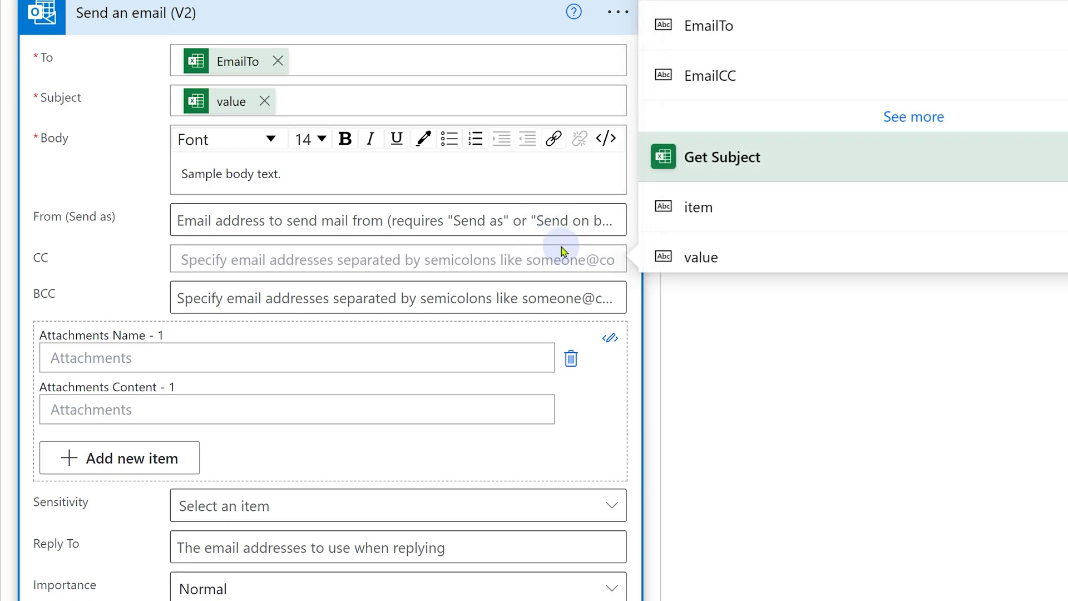
click(723, 80)
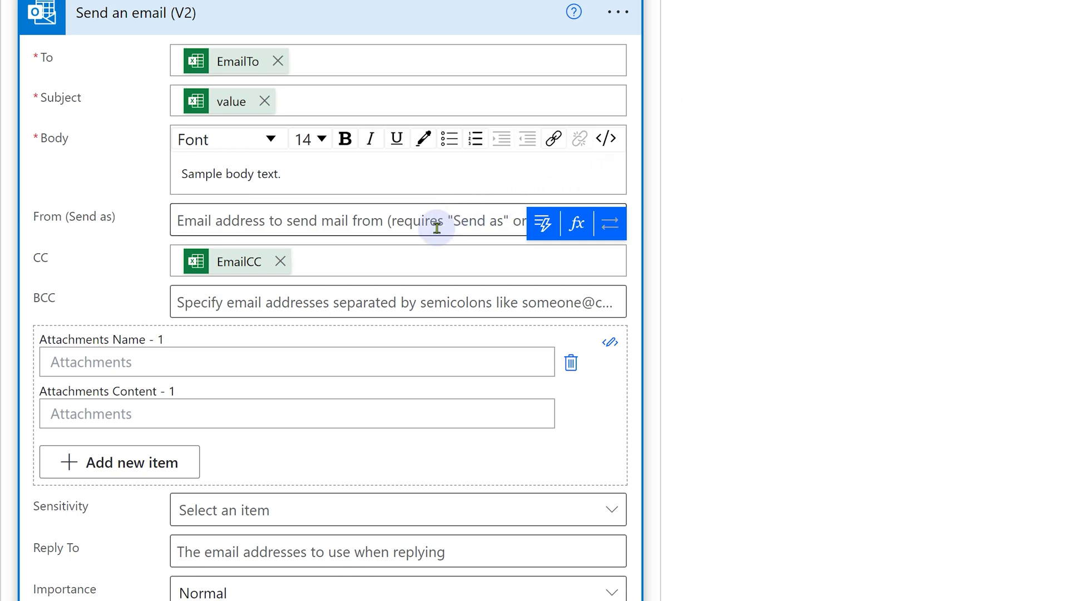
click(172, 354)
scroll(217, 350, down, 5)
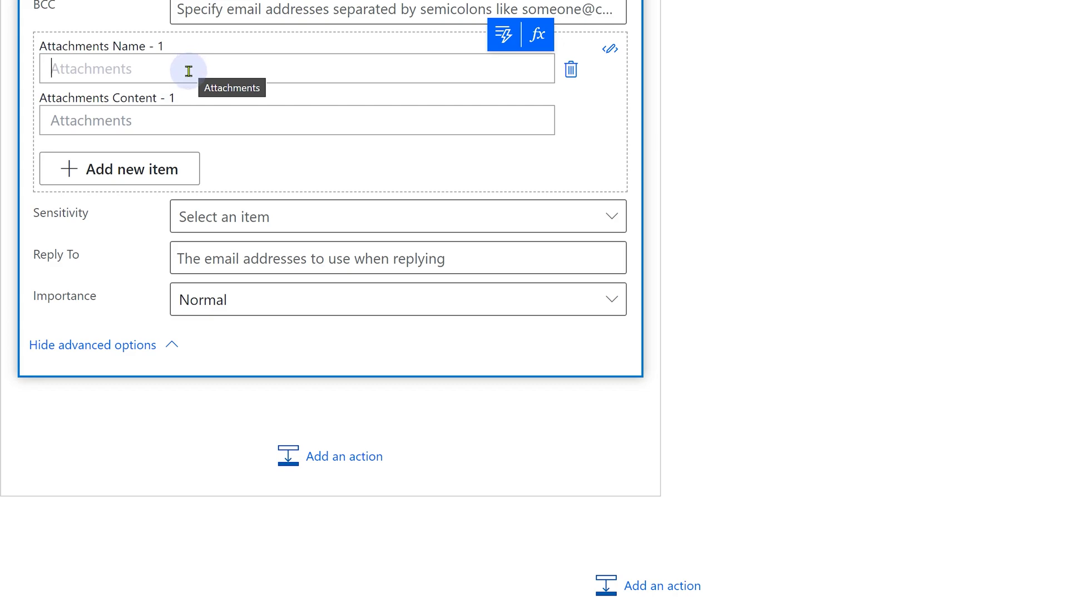
Name the attachment from the Attachment Name column, with content from Get file content's File content.
click(494, 39)
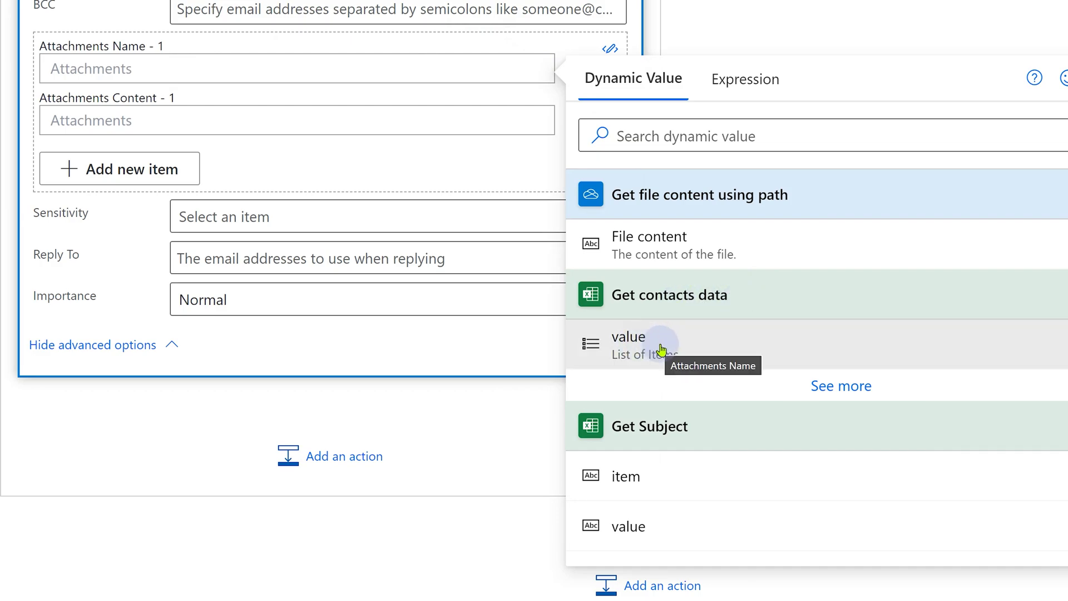
click(822, 387)
scroll(822, 390, down, 3)
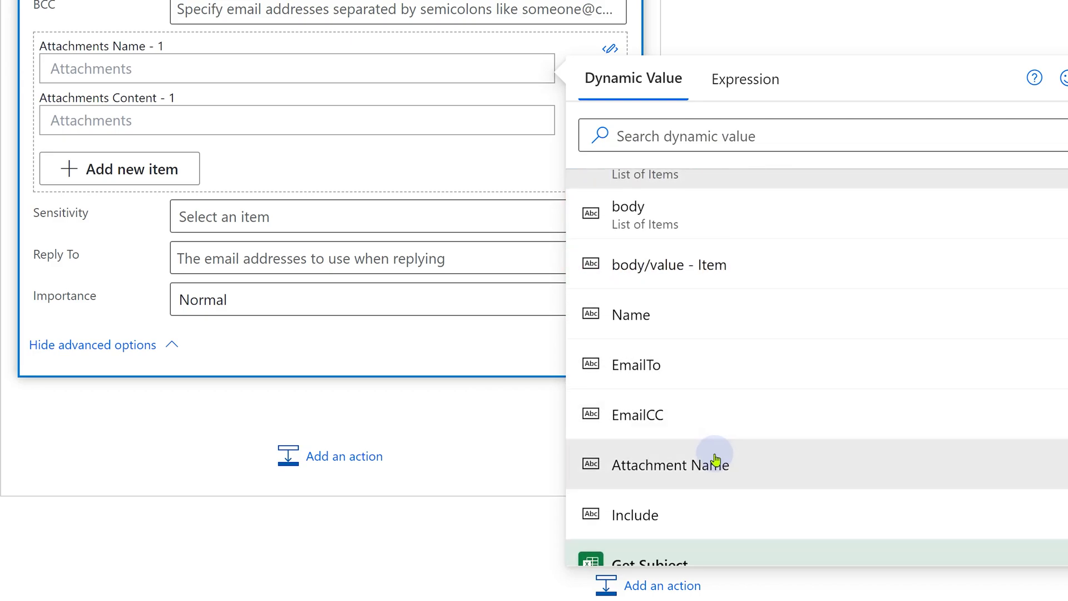
click(716, 462)
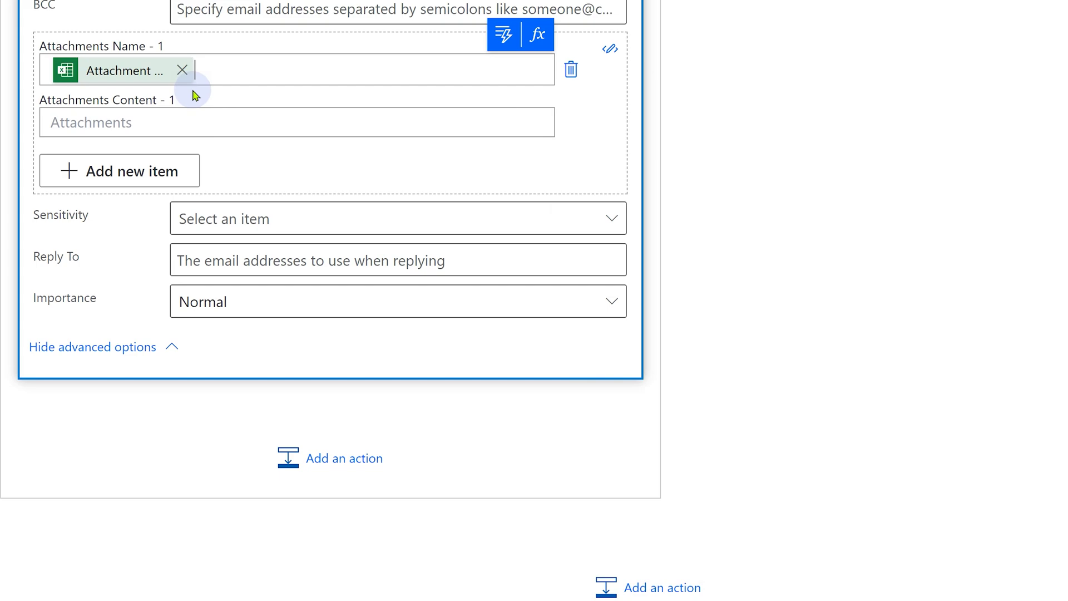
click(97, 121)
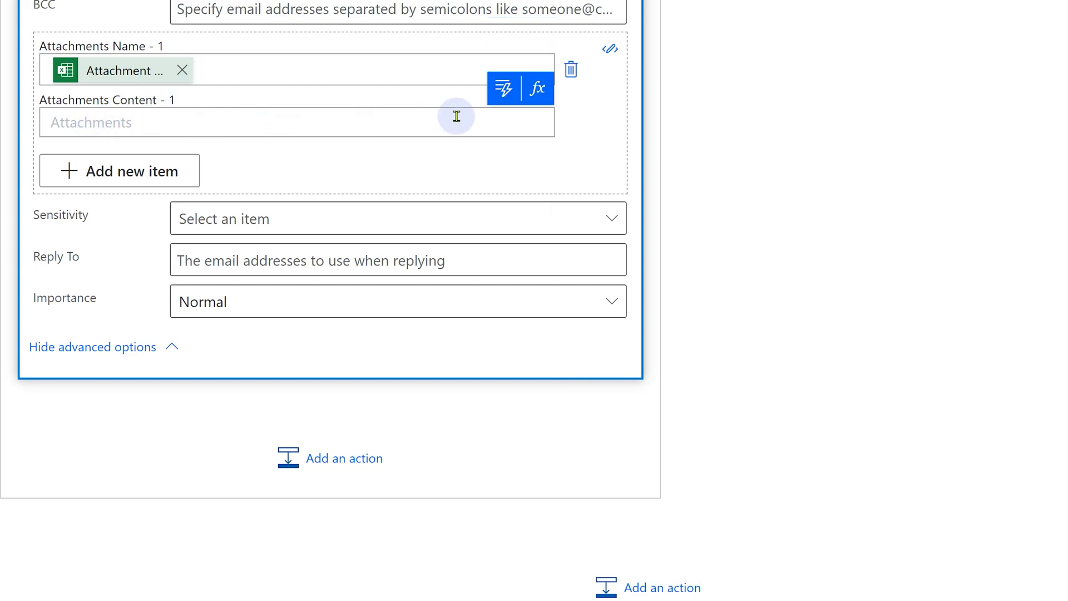
click(502, 99)
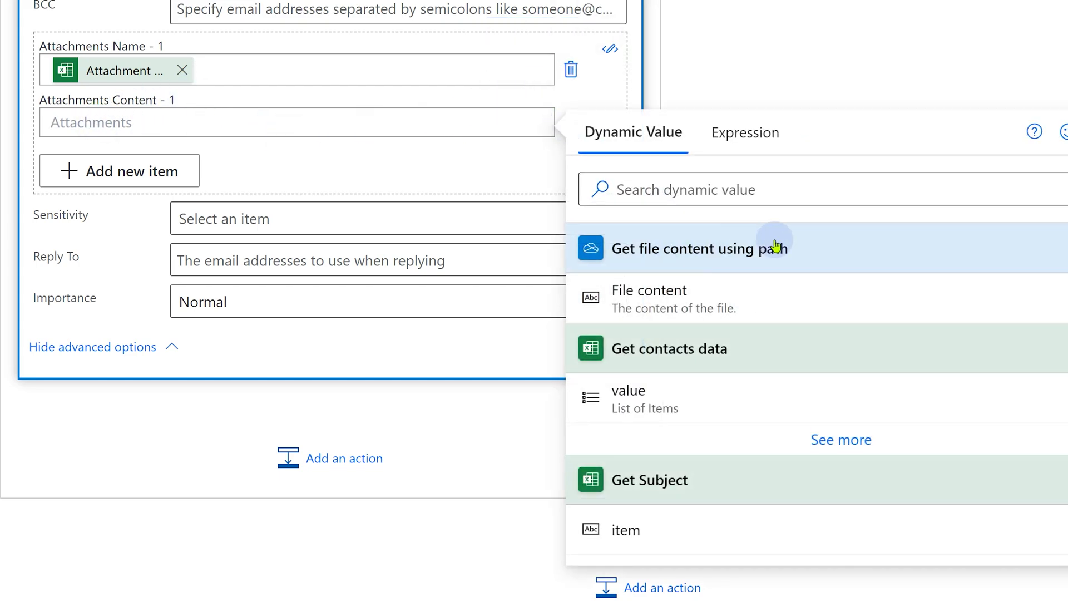
click(729, 294)
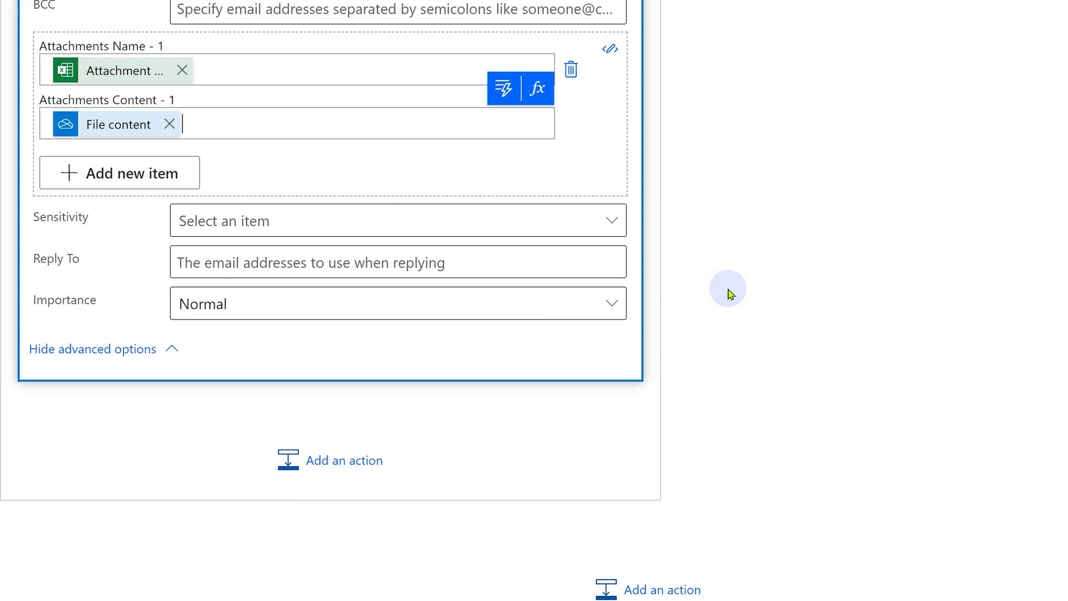
scroll(729, 293, up, 7)
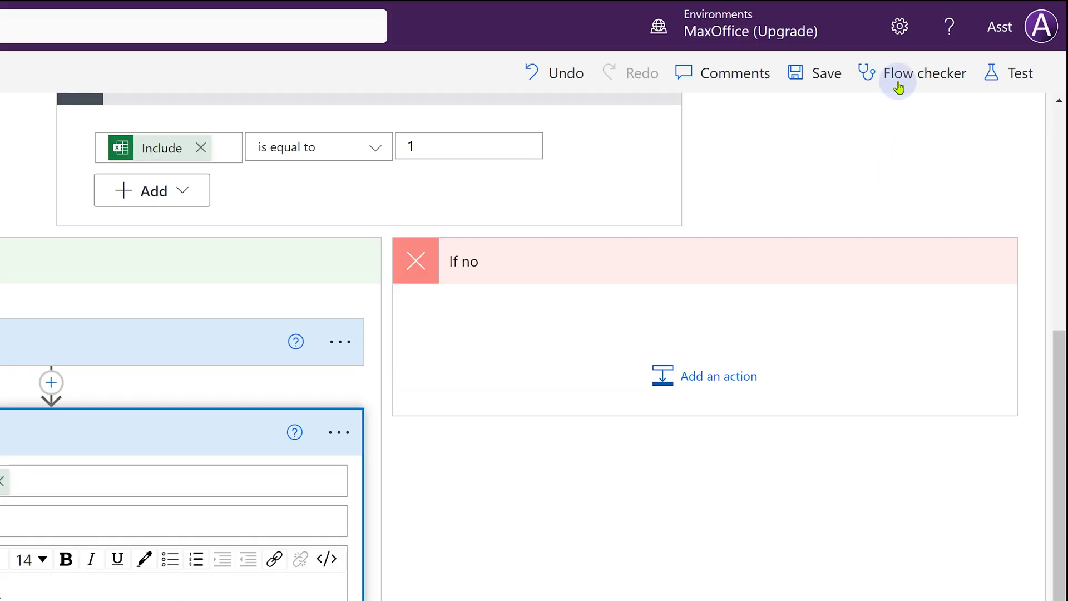
Run Flow checker, confirm 0 errors and 0 warnings, and save the flow.
click(899, 88)
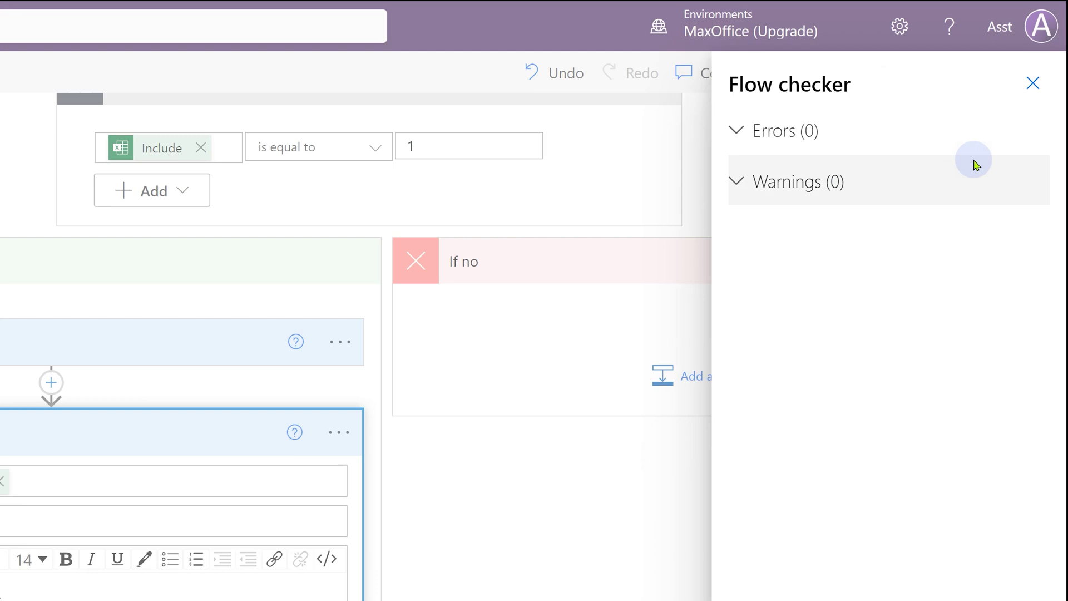
click(1033, 83)
click(819, 76)
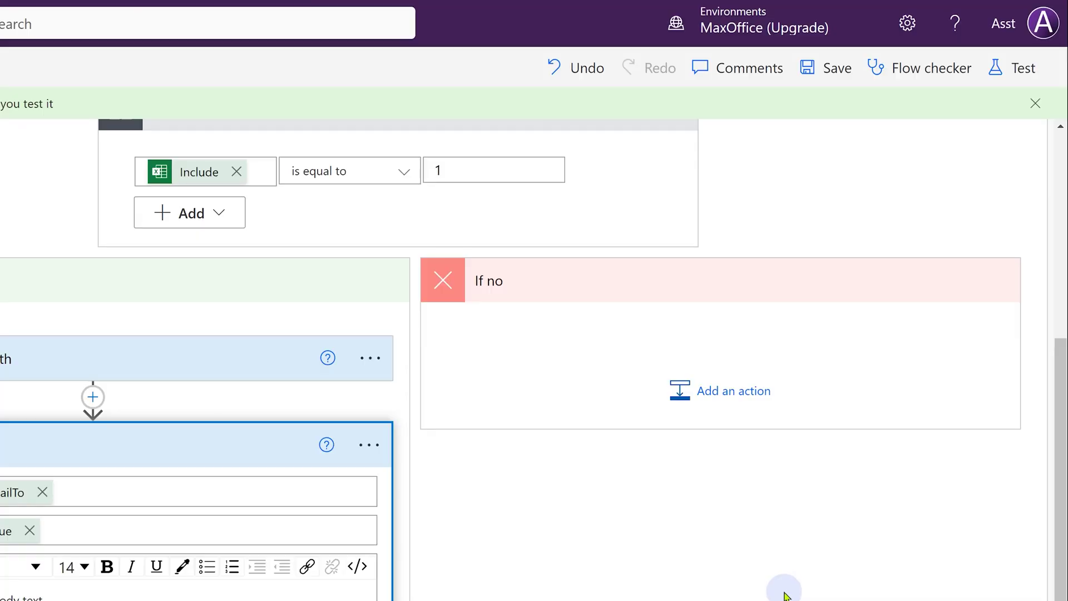
Trigger a manual test run of the flow and let it complete successfully.
click(1015, 78)
click(793, 116)
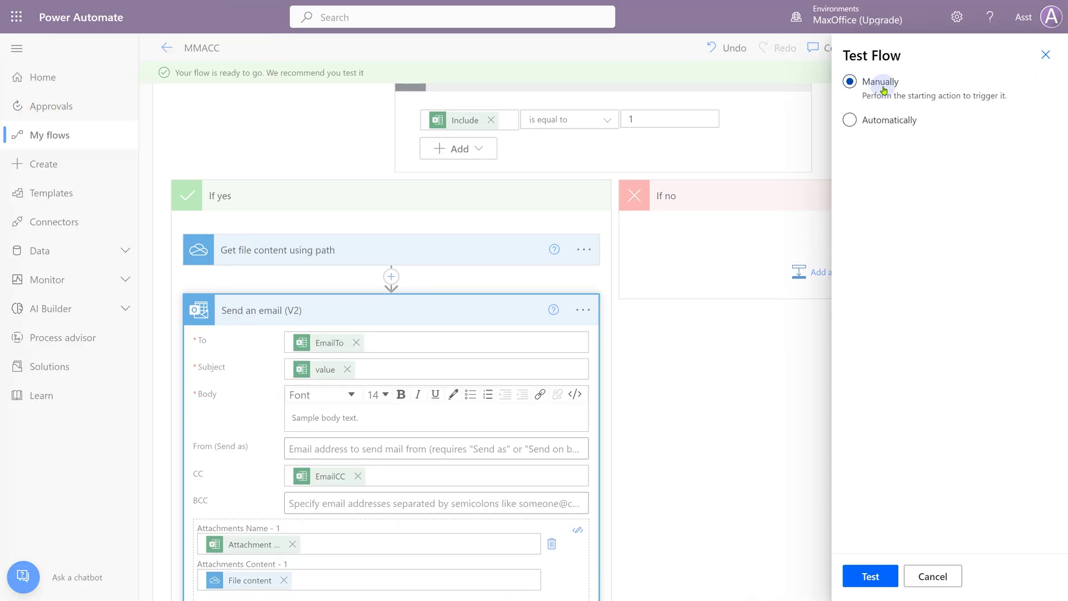
click(877, 572)
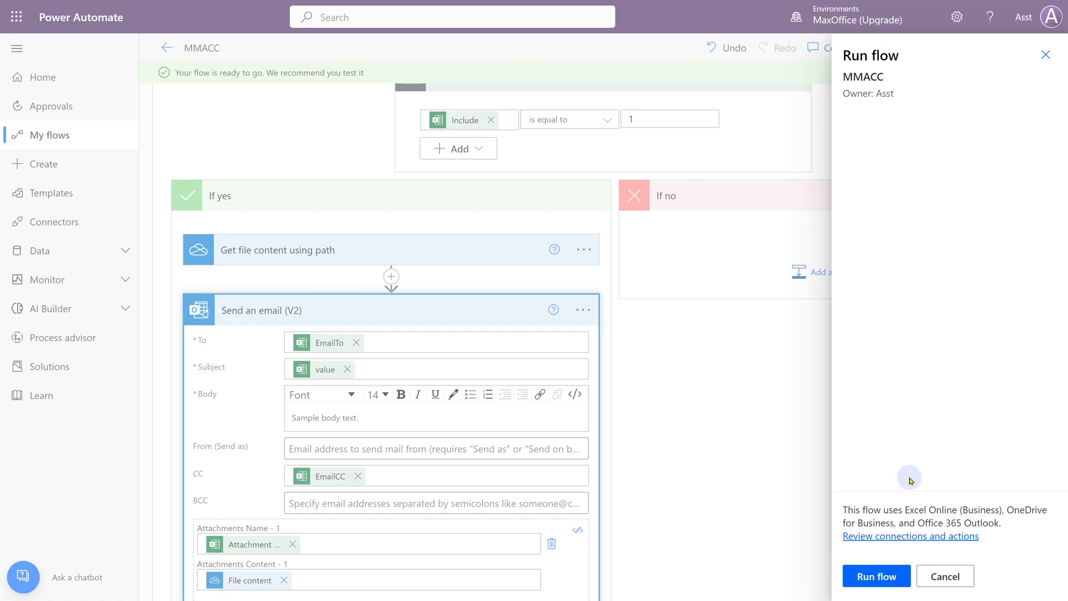
click(871, 578)
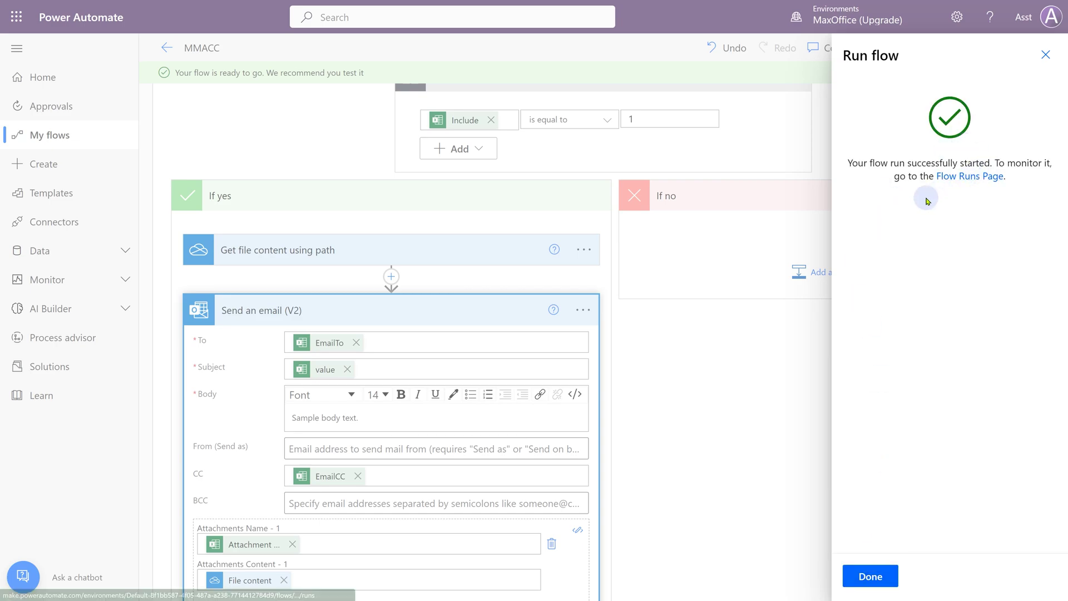
click(880, 575)
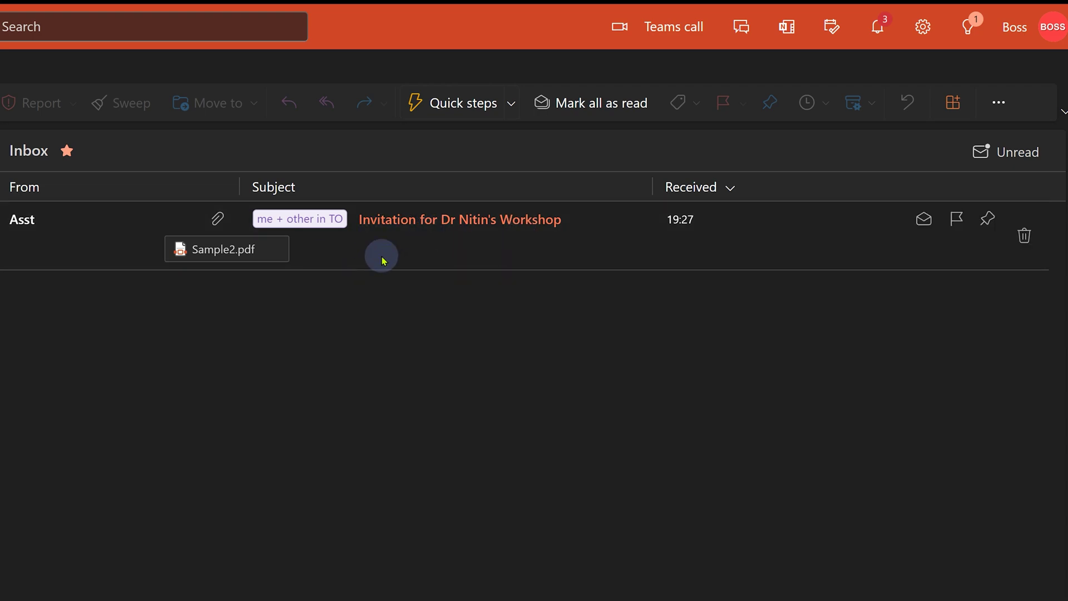
Open the workshop invitation in both recipients' inboxes to confirm each PDF attachment.
click(255, 257)
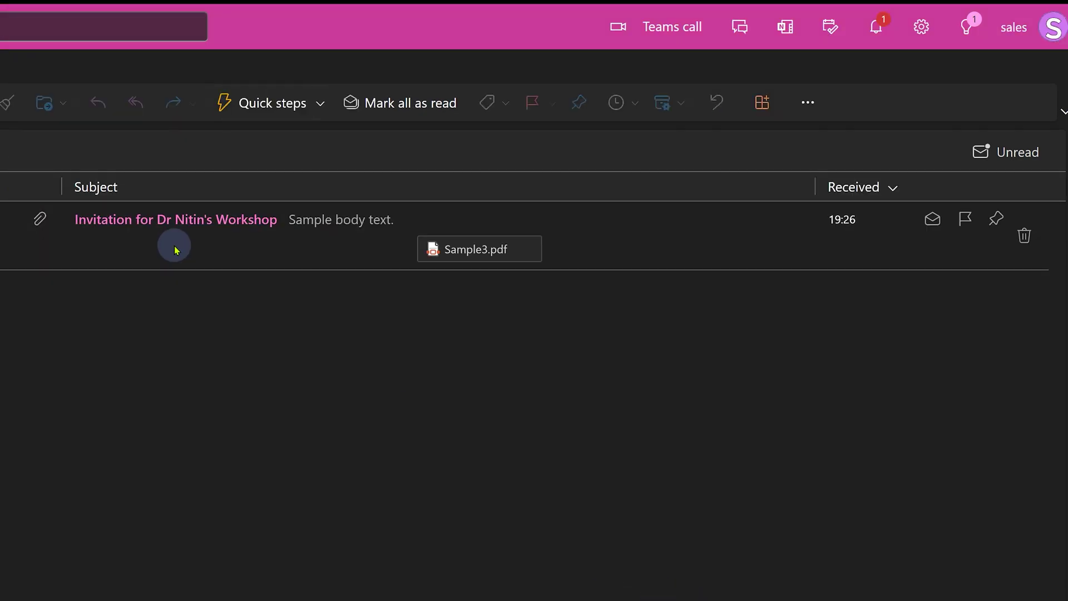
click(442, 249)
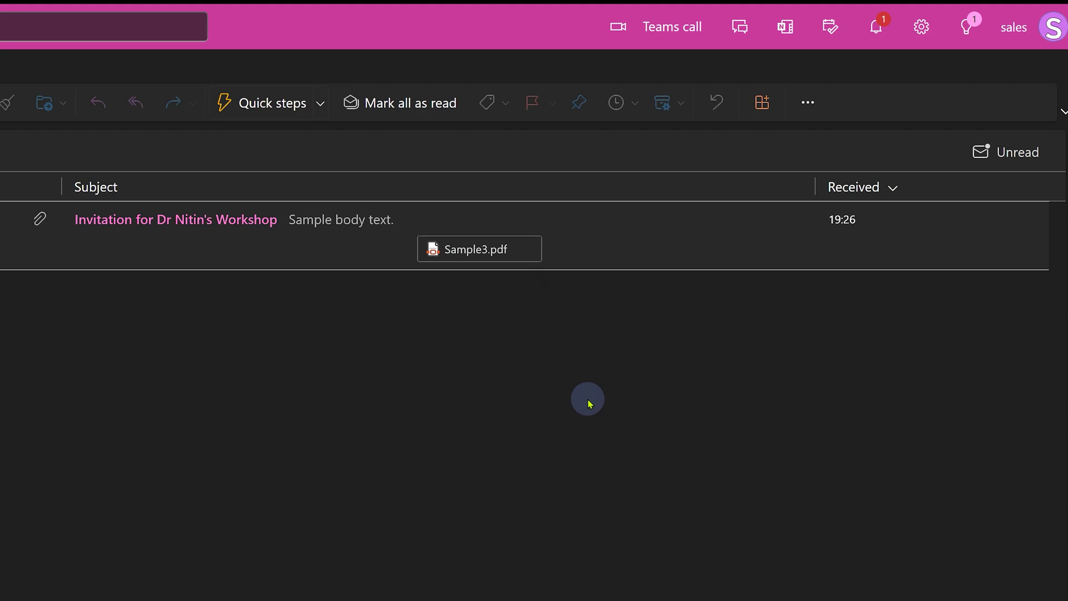